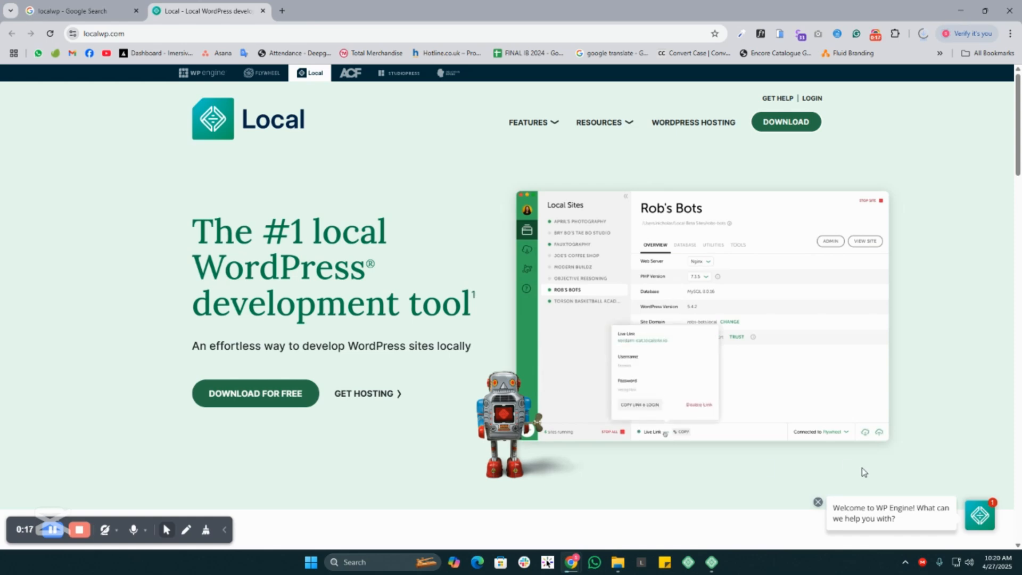
- Switch to the Local app and open the WordPress admin dashboard of the newwebsite site from its overview
click(711, 562)
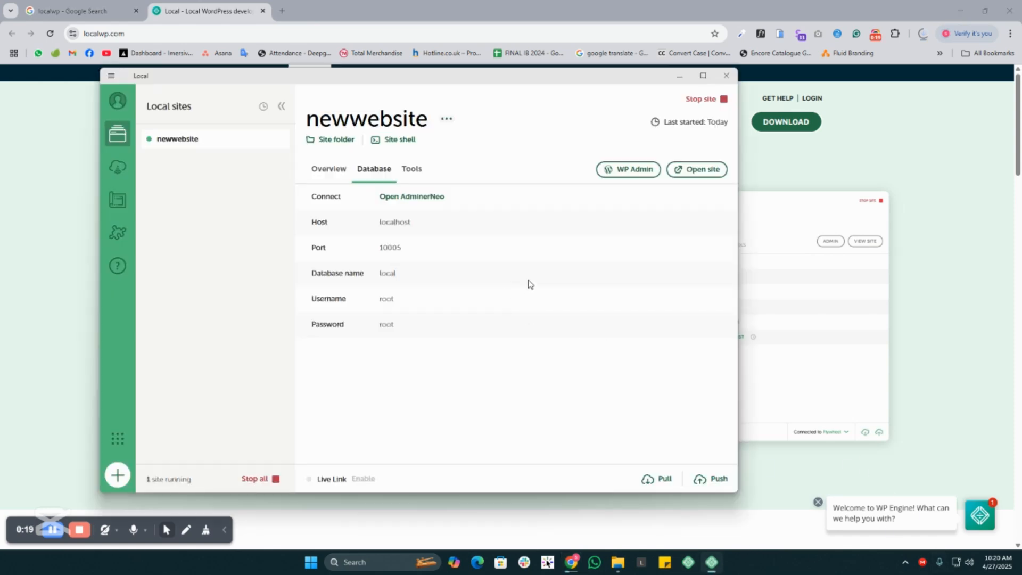
click(331, 170)
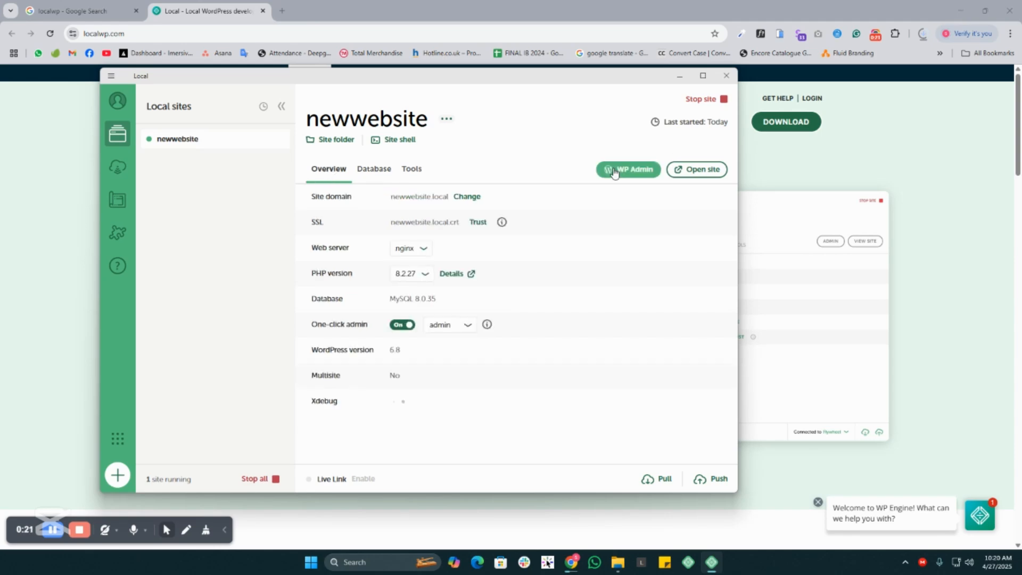
click(632, 170)
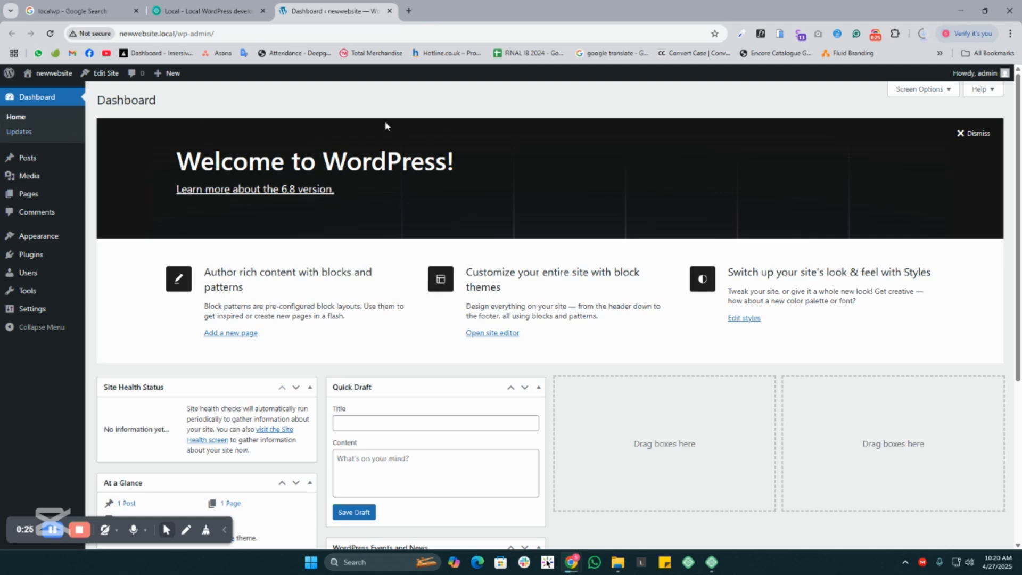
- Examine the dashboard's widgets, collapsing and re-expanding the At a Glance and Activity boxes
scroll(702, 351, down, 4)
scroll(687, 431, up, 5)
scroll(344, 266, down, 4)
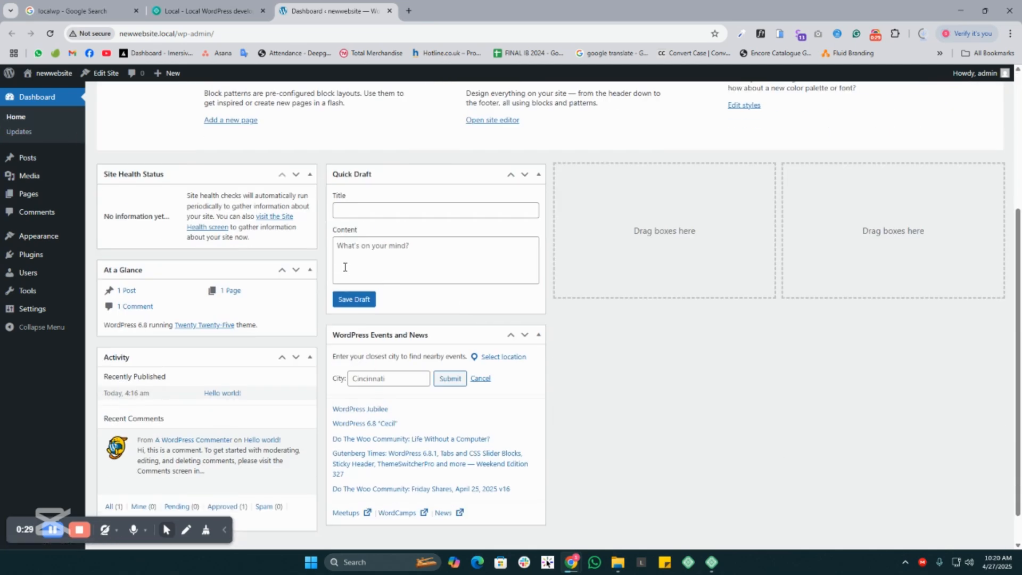
click(309, 270)
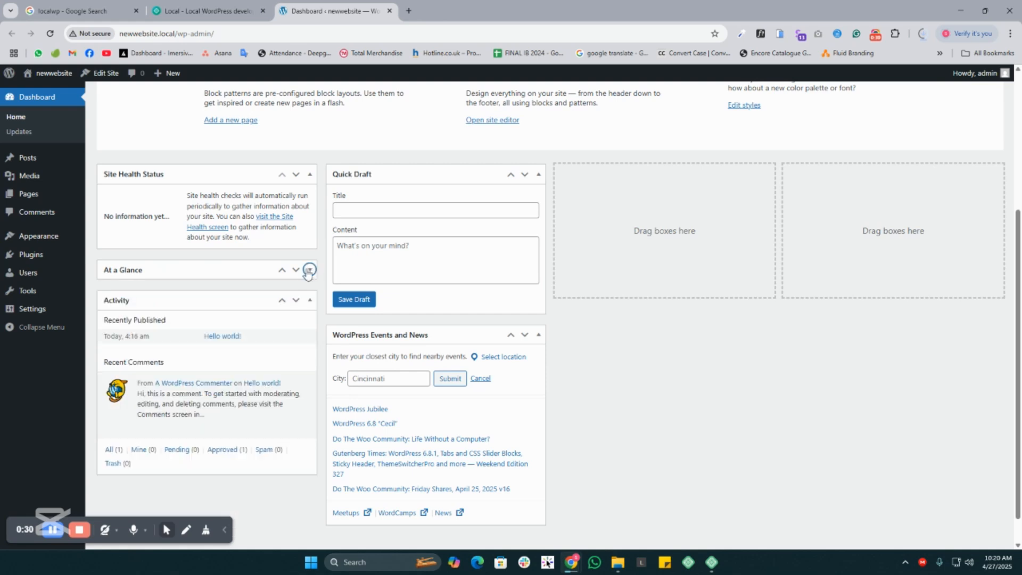
click(309, 300)
click(310, 300)
click(310, 270)
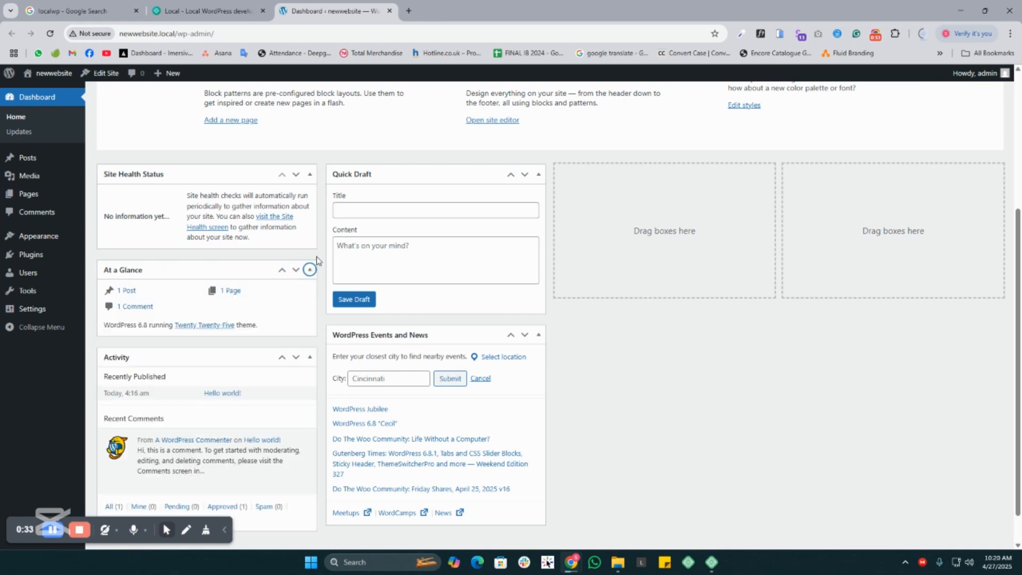
scroll(414, 457, down, 1)
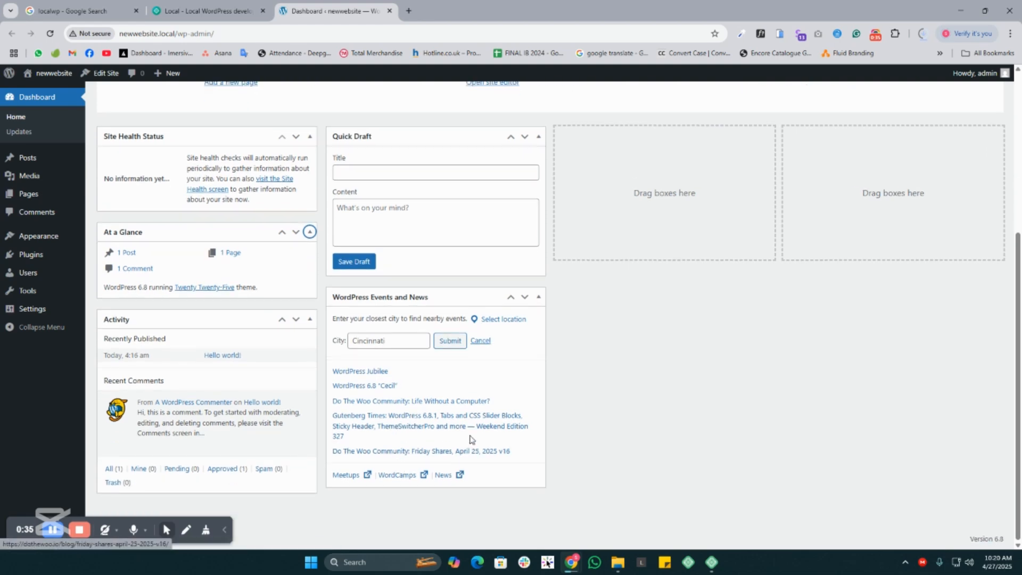
scroll(383, 468, up, 5)
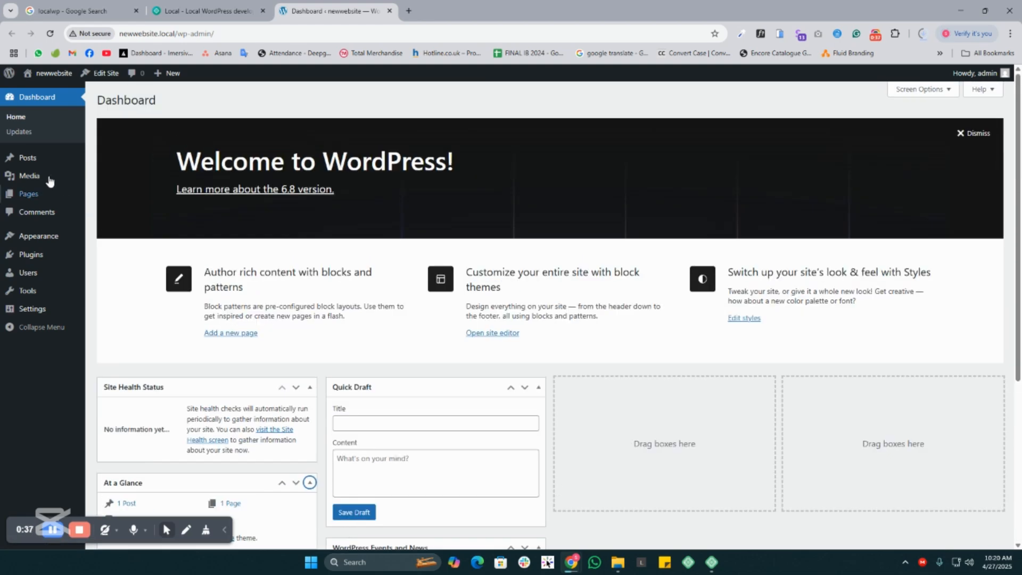
- Open the posts list, and visit the live site in a separate tab to examine the blog's existing post title and text
click(28, 157)
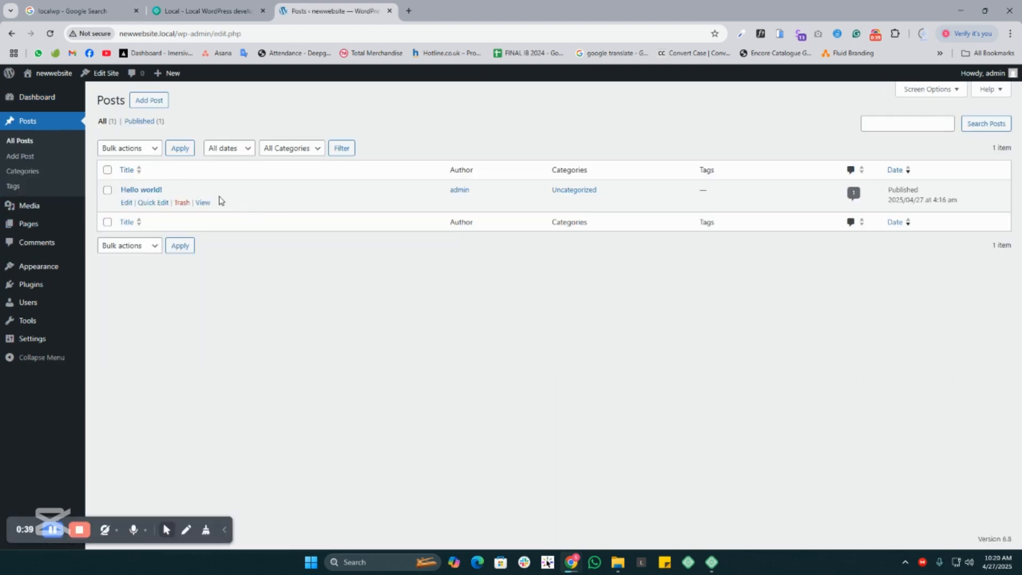
mouse_move(47, 74)
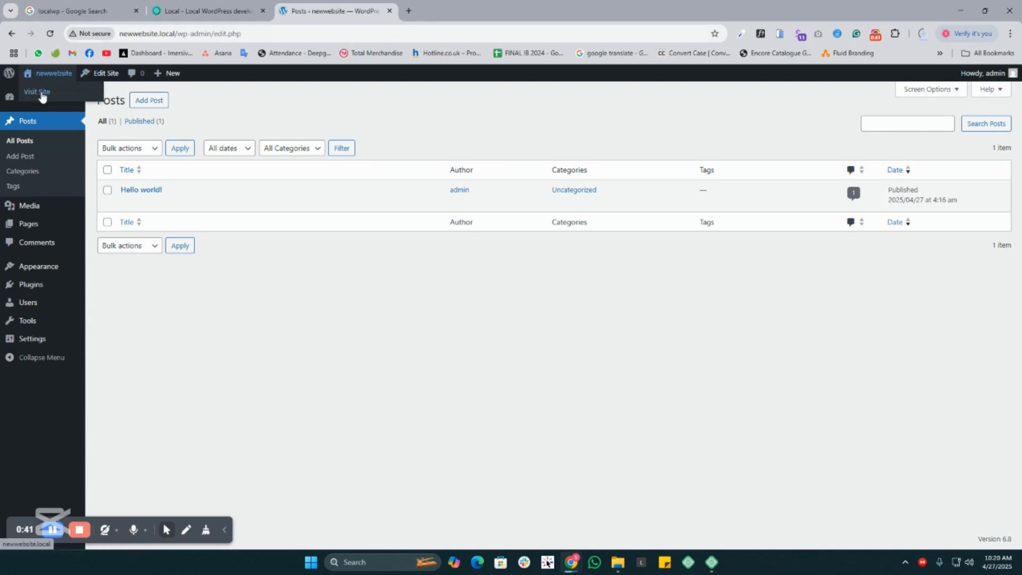
middle_click(38, 92)
click(455, 9)
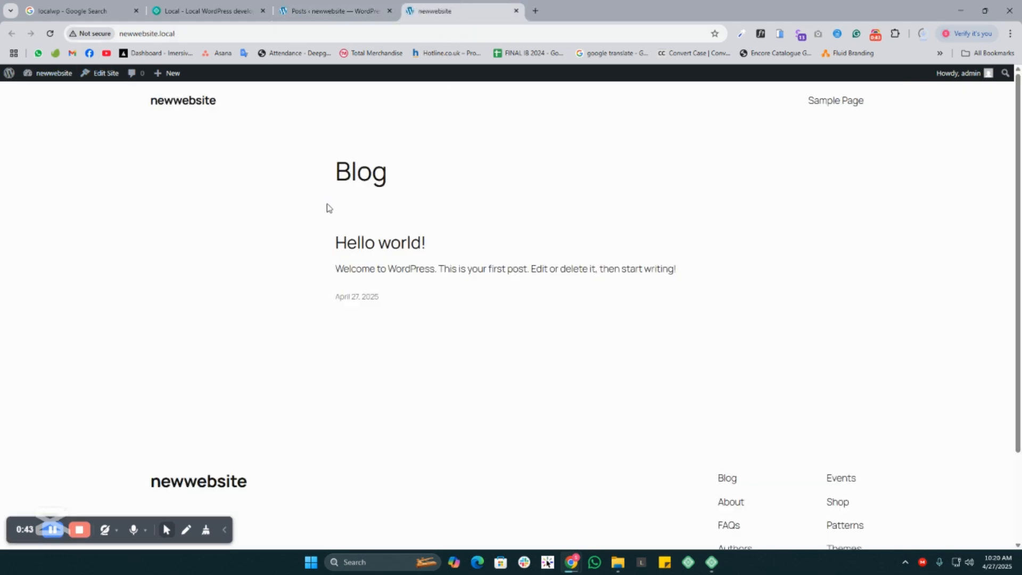
drag(321, 180, 433, 171)
drag(303, 240, 502, 249)
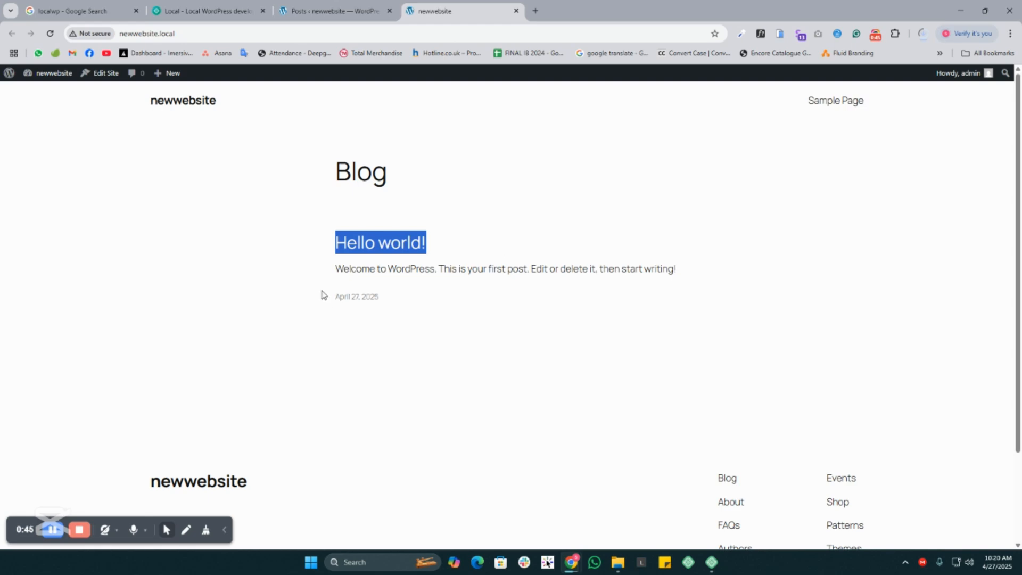
drag(310, 272, 809, 273)
click(809, 272)
- Add a new post titled "hello world 2" from the admin posts list and publish it
click(331, 16)
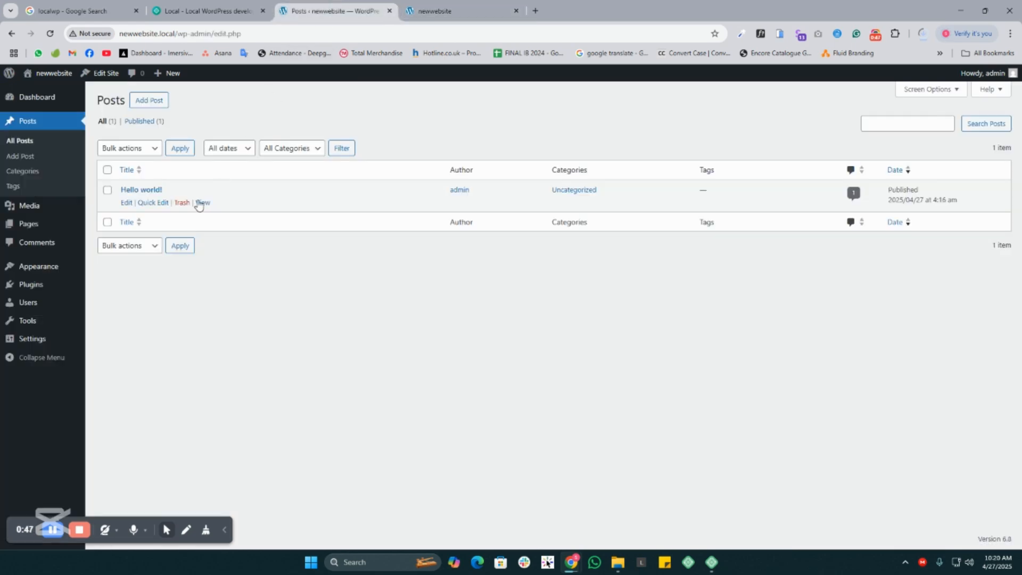
click(150, 100)
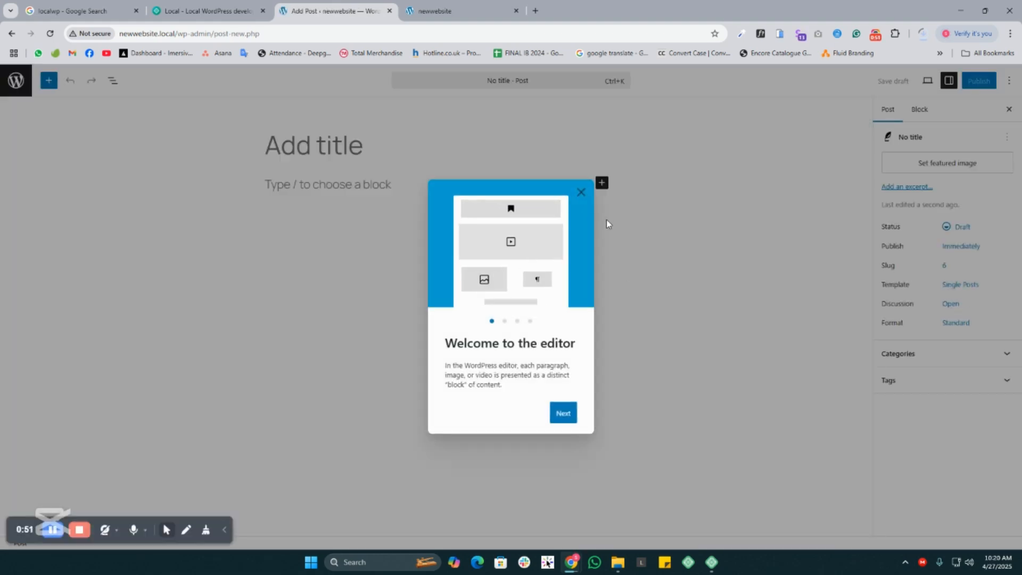
click(580, 193)
text(he)
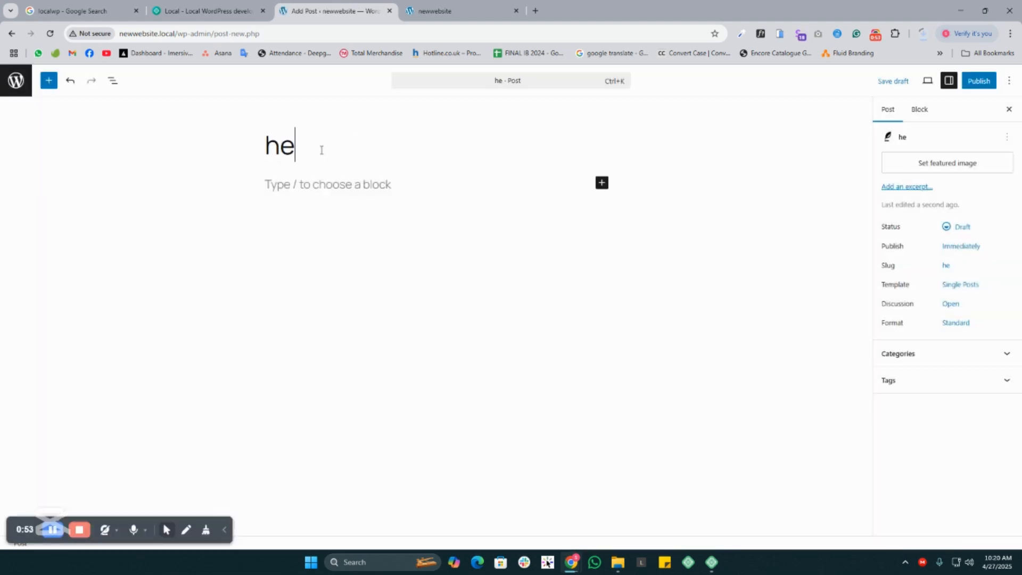
text(llo word)
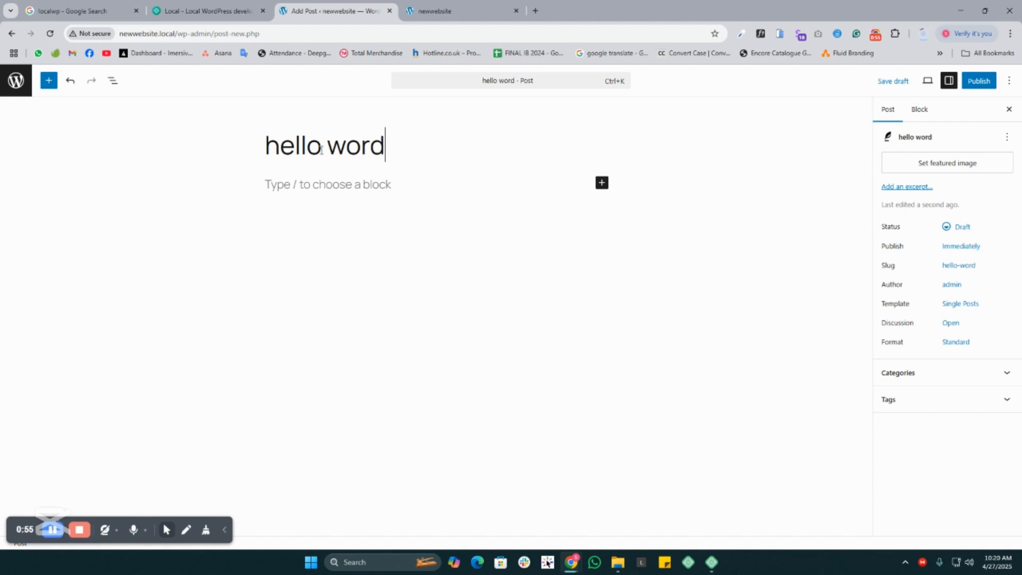
key(BackSpace)
text(ld )
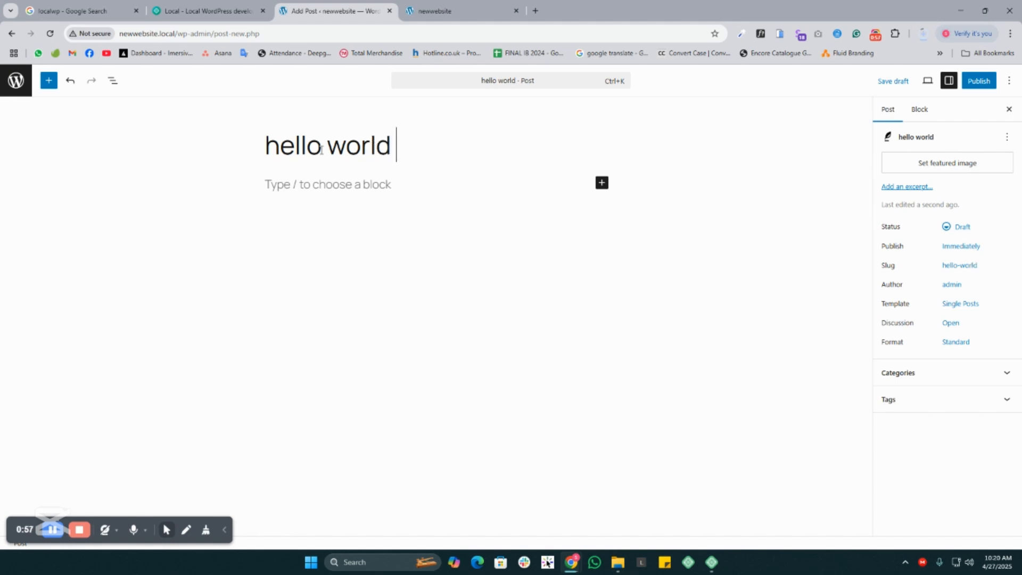
text(2)
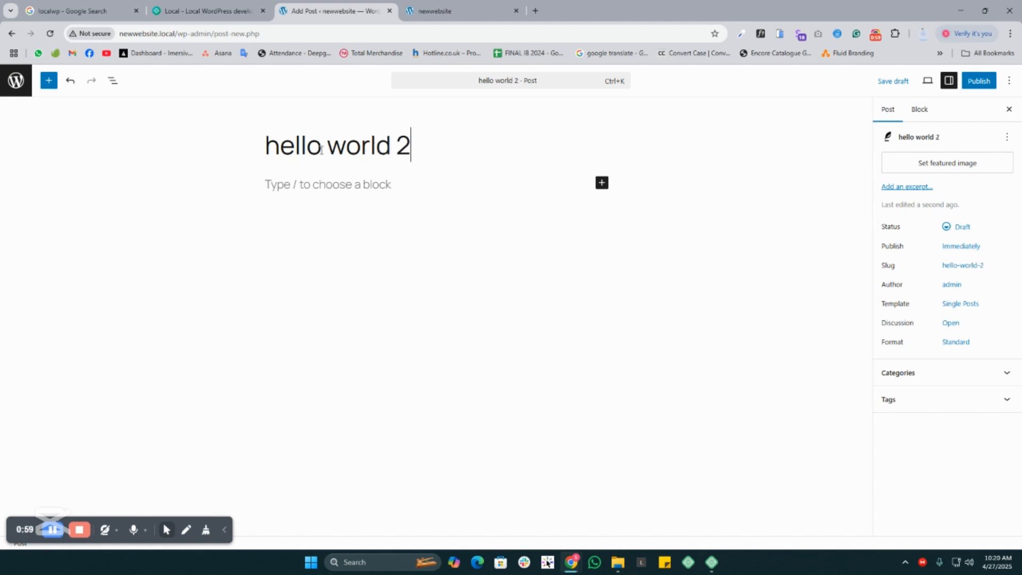
click(977, 81)
click(975, 81)
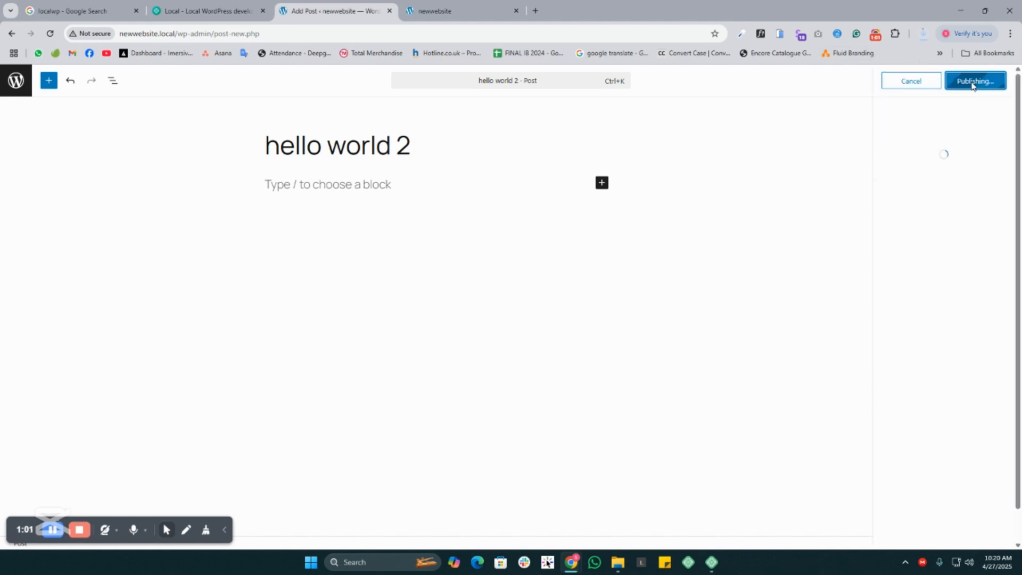
- Reload the live site and check its blog page for the new and original posts
click(447, 8)
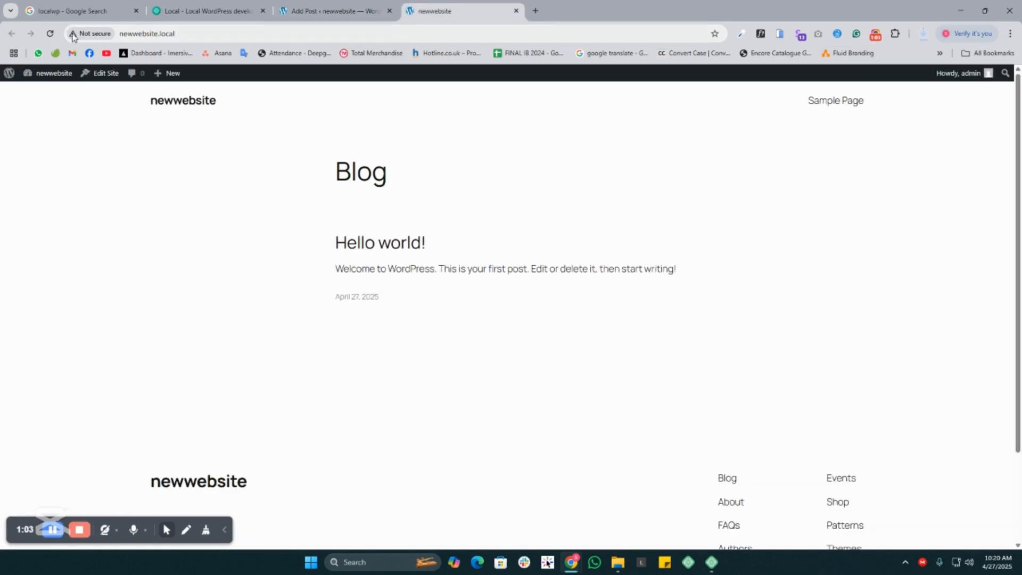
click(50, 33)
drag(314, 251, 517, 254)
drag(313, 385, 448, 370)
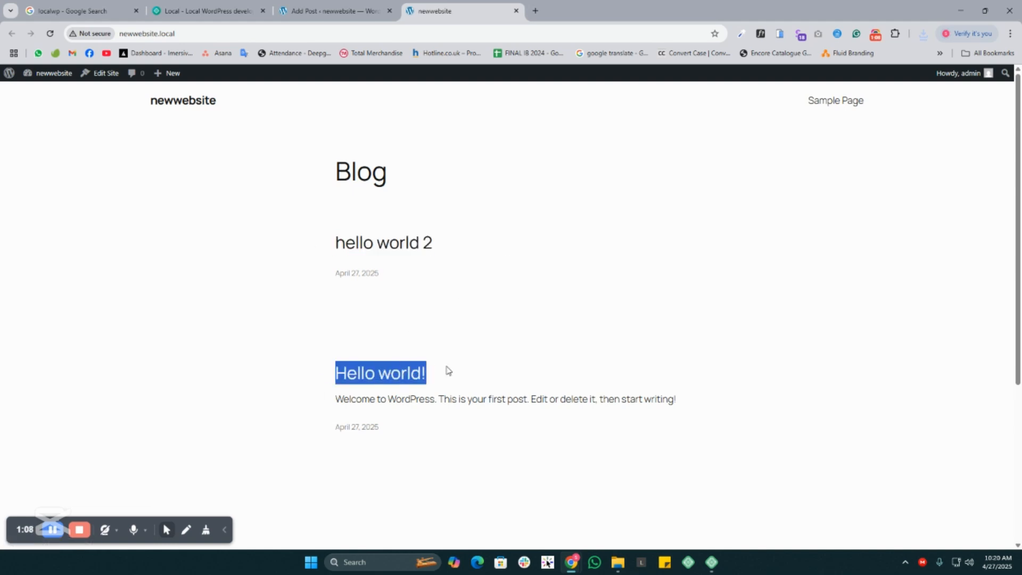
click(449, 371)
- Leave the post editor and add a post category named "New category"
click(330, 6)
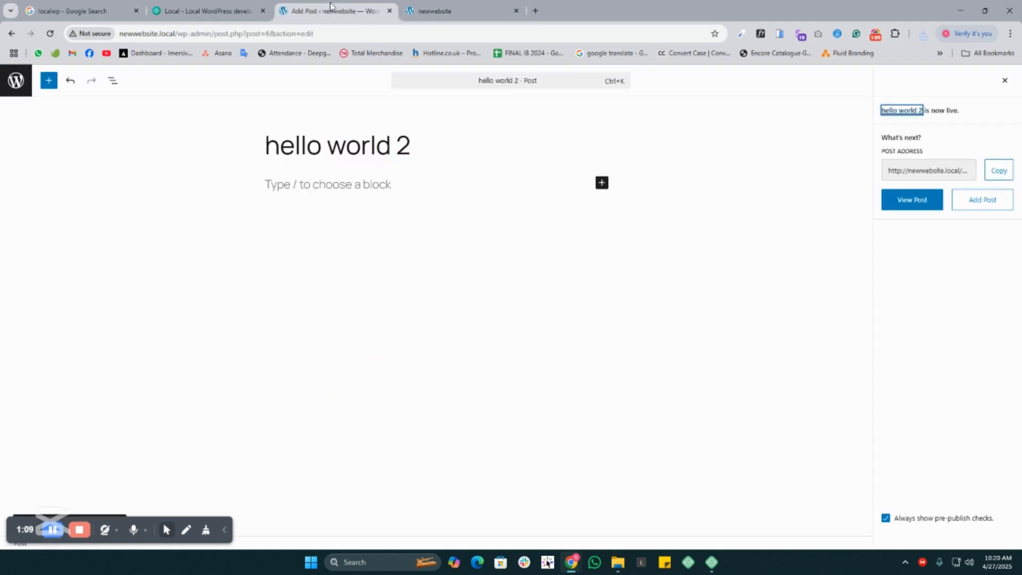
click(15, 80)
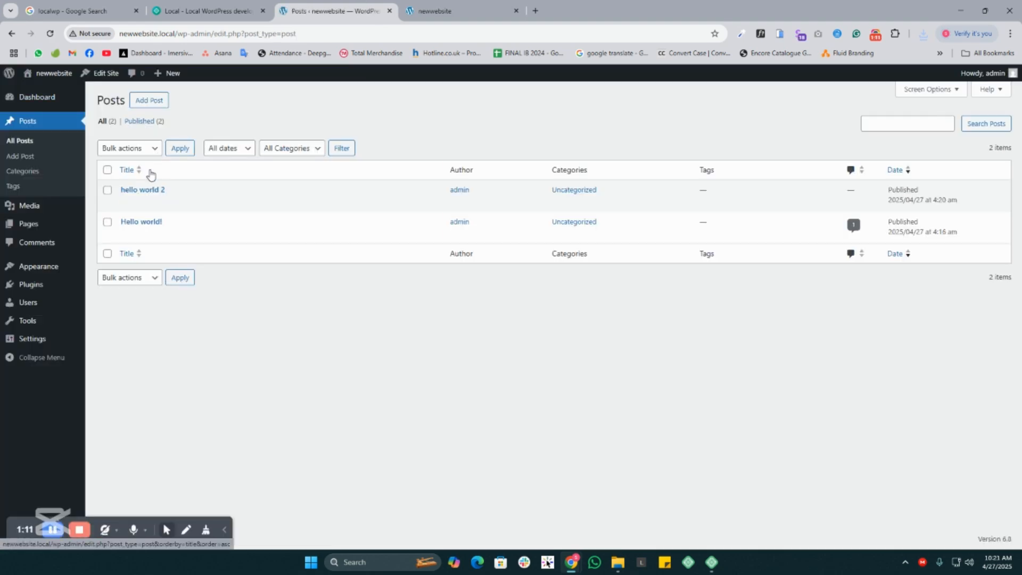
click(24, 171)
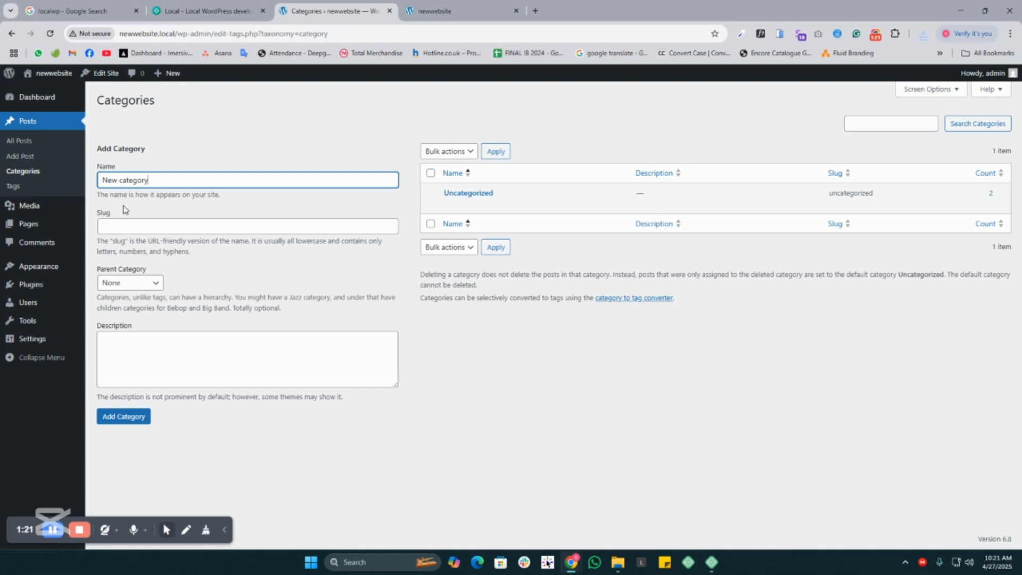
click(144, 414)
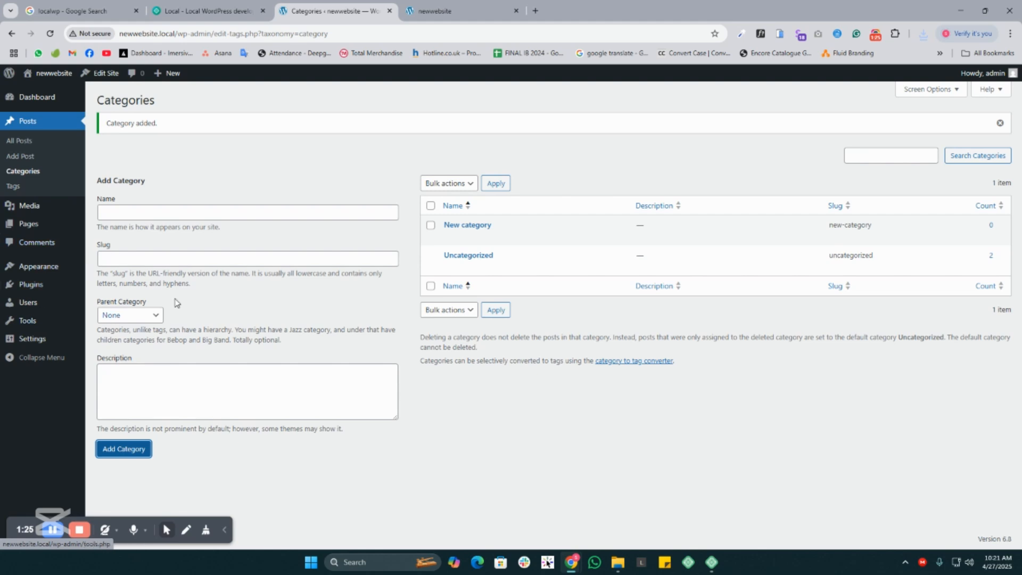
- Assign "New category" to the "hello world 2" post with Quick Edit and update the post
click(17, 143)
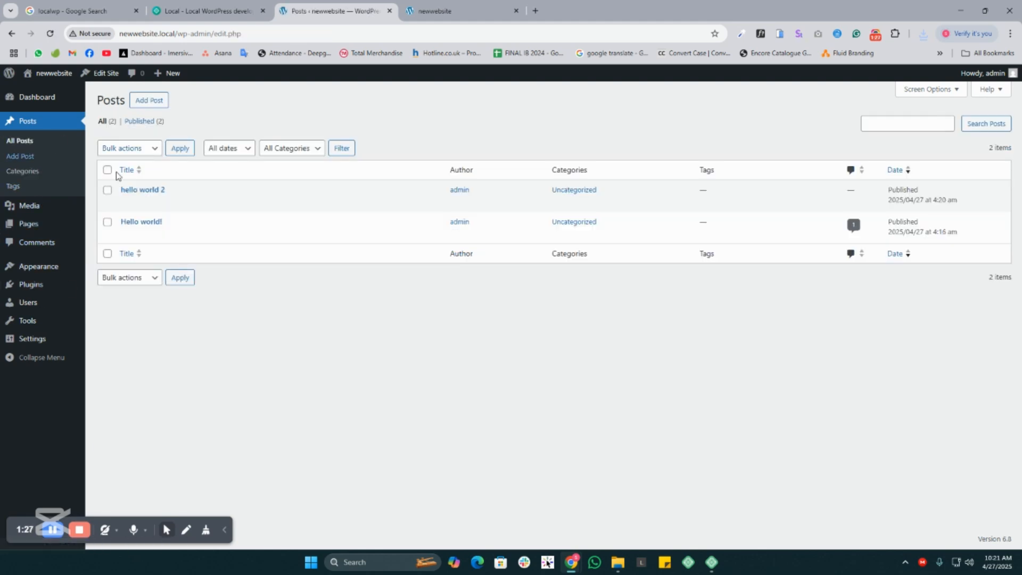
click(158, 203)
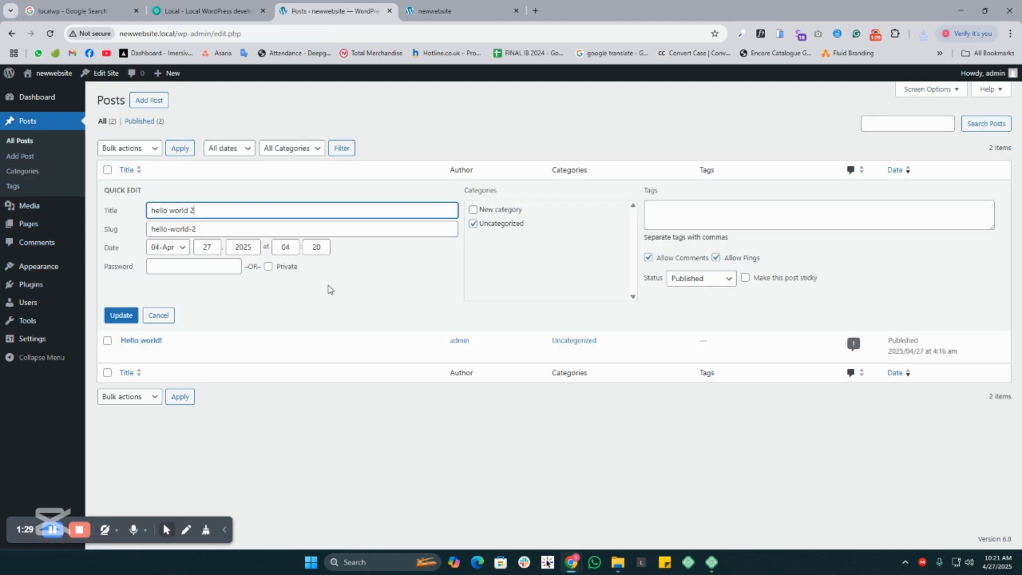
click(502, 211)
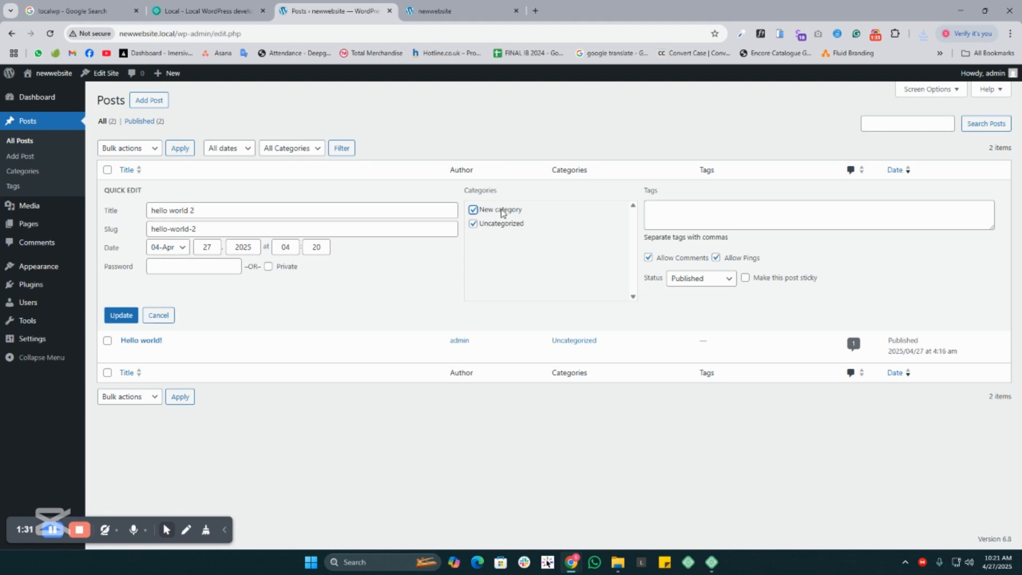
click(118, 318)
- Reload the live site and open the "hello world 2" post to check its author and category line
click(440, 7)
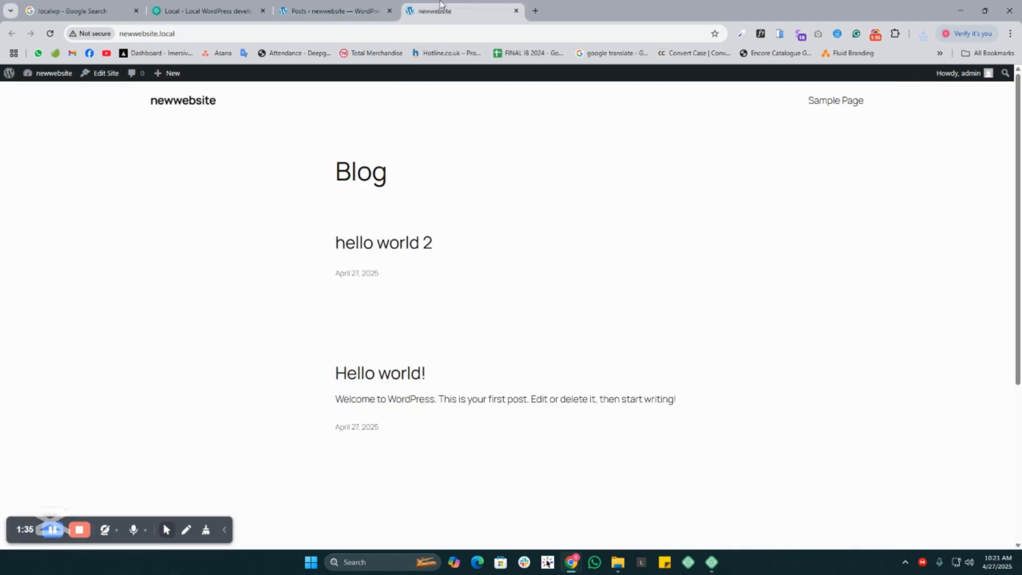
click(52, 35)
click(388, 253)
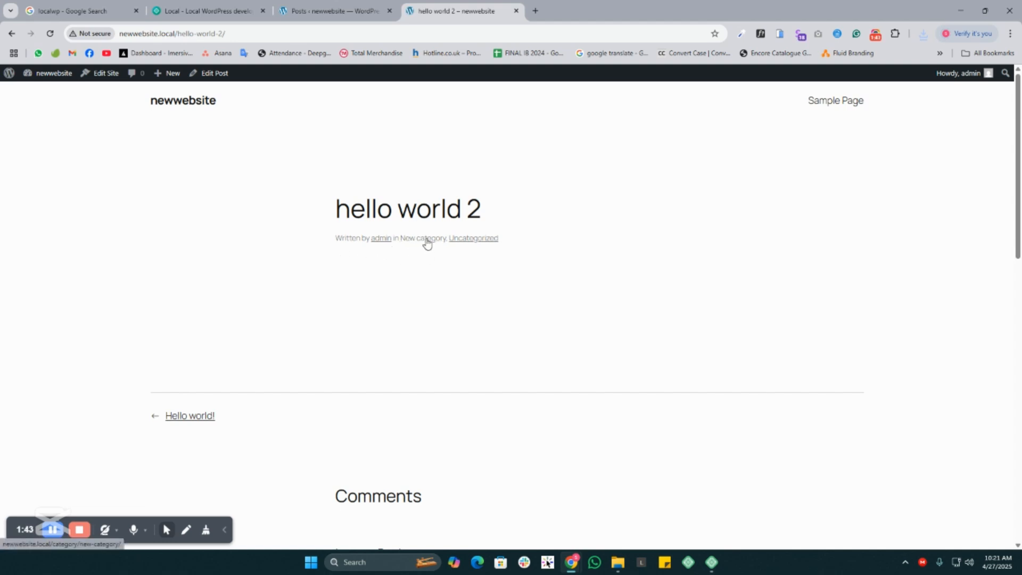
drag(525, 242, 338, 235)
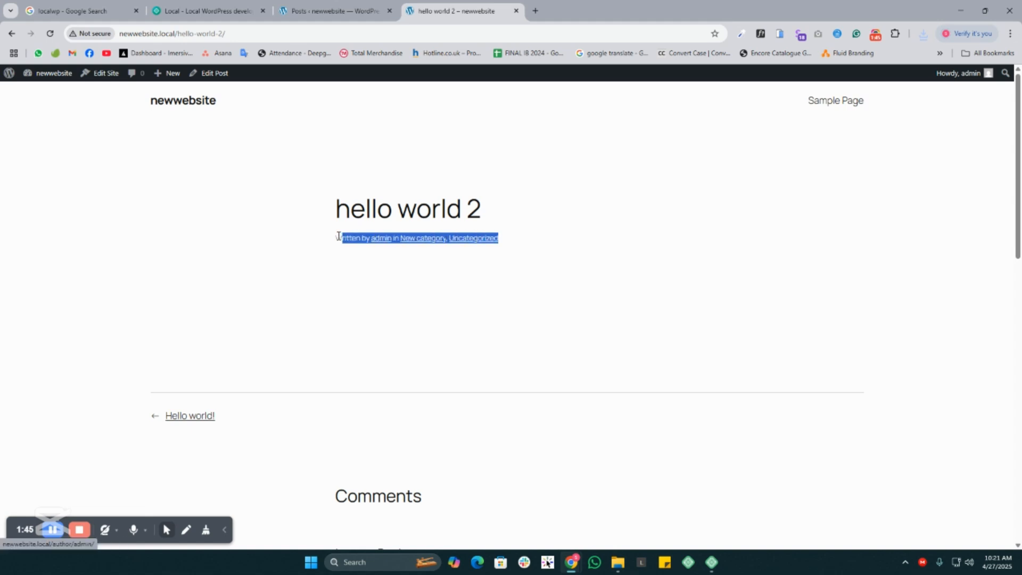
click(296, 235)
- Open the original "Hello world!" post from the blog page to check its category, and return to the blog
click(12, 33)
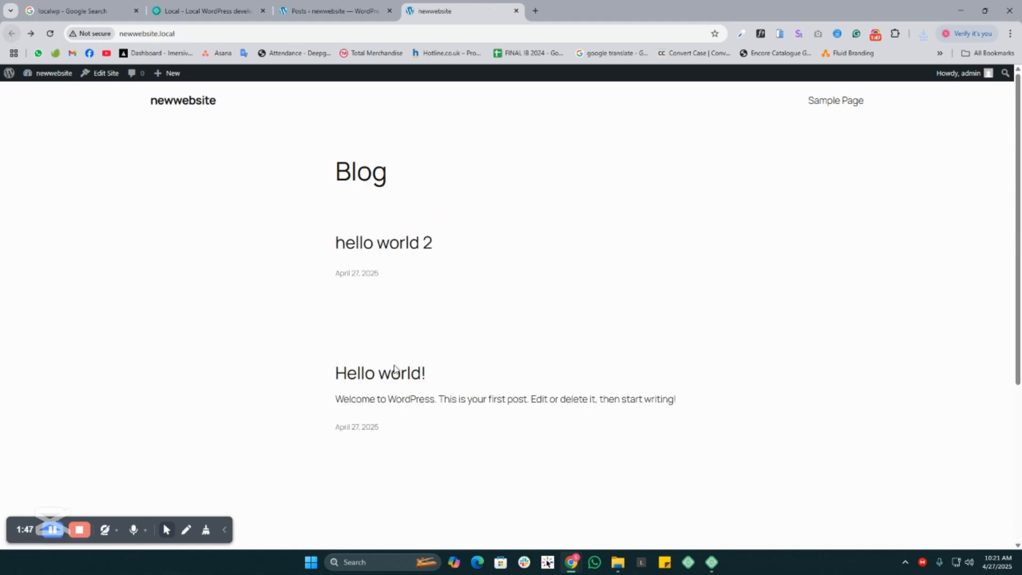
click(381, 383)
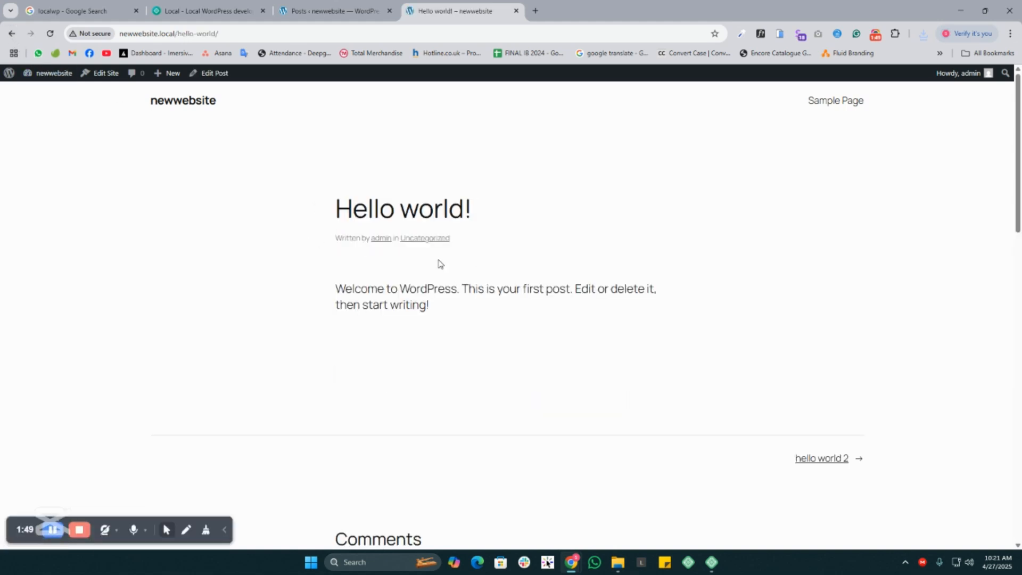
drag(405, 238, 94, 88)
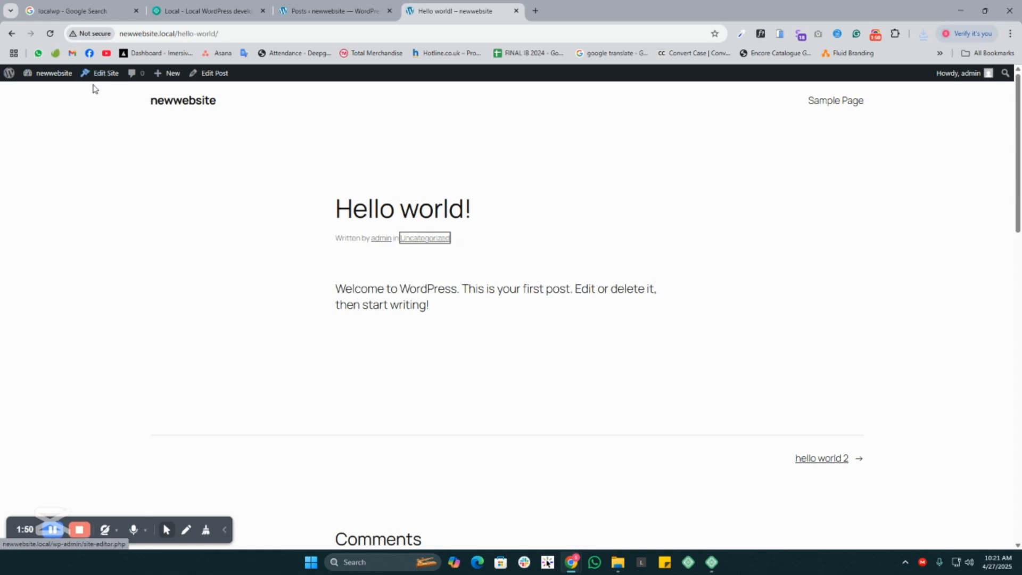
click(11, 33)
- Return to the WordPress admin and open the Media Library
click(337, 4)
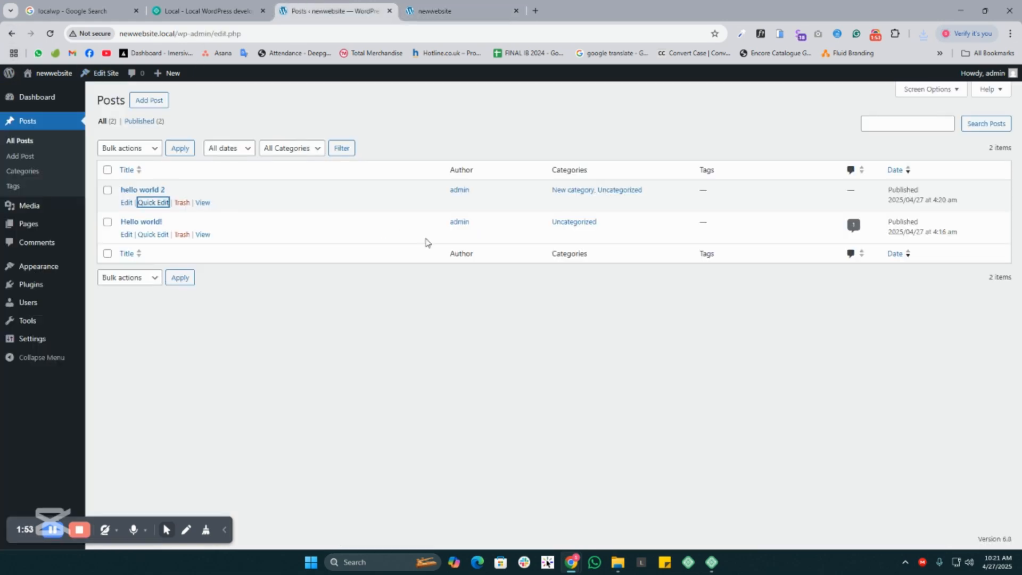
click(19, 212)
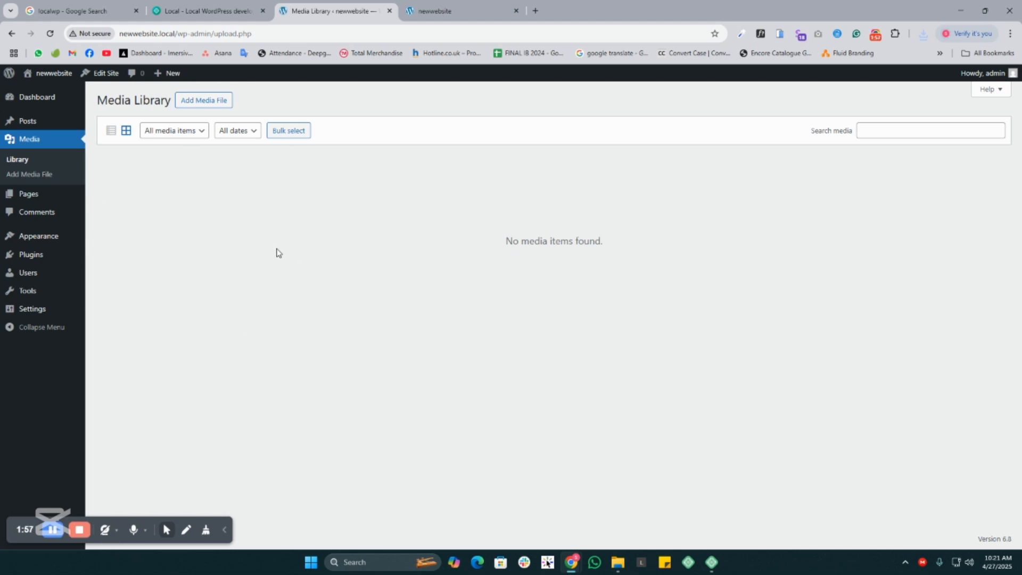
- Open the Pages list in the admin, and view the Sample Page's content on the live site
click(21, 194)
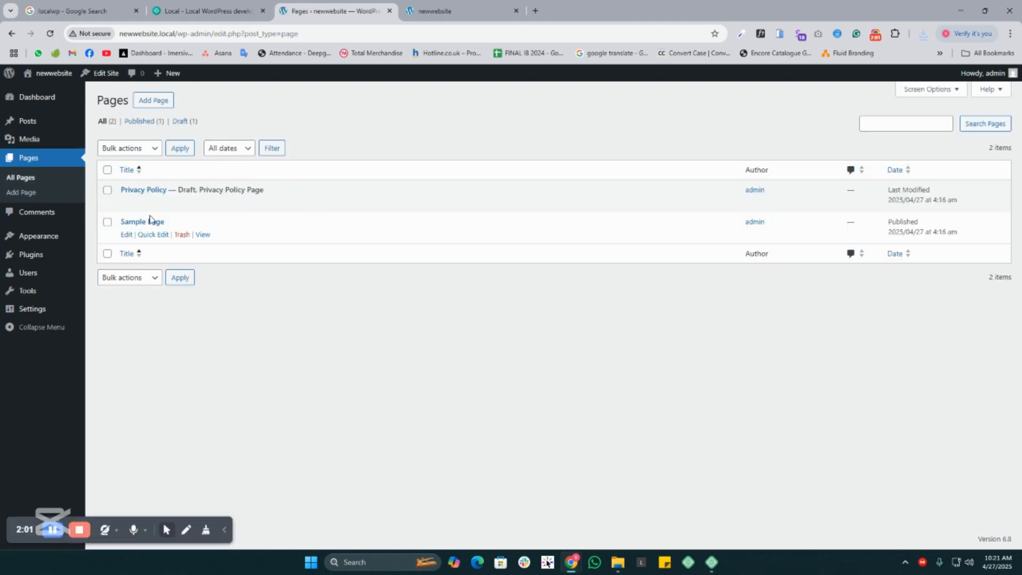
click(431, 12)
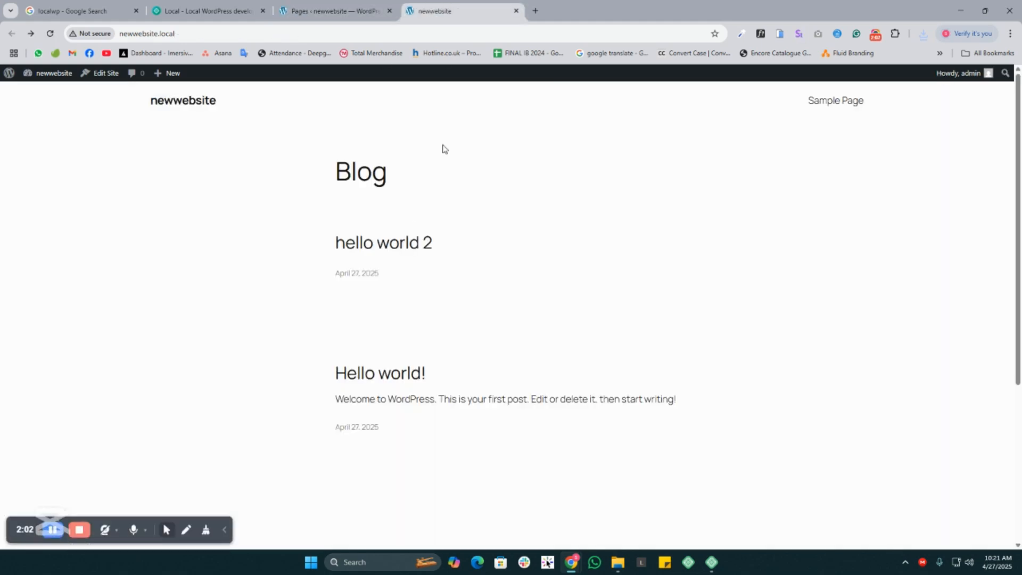
click(833, 102)
drag(290, 184, 870, 385)
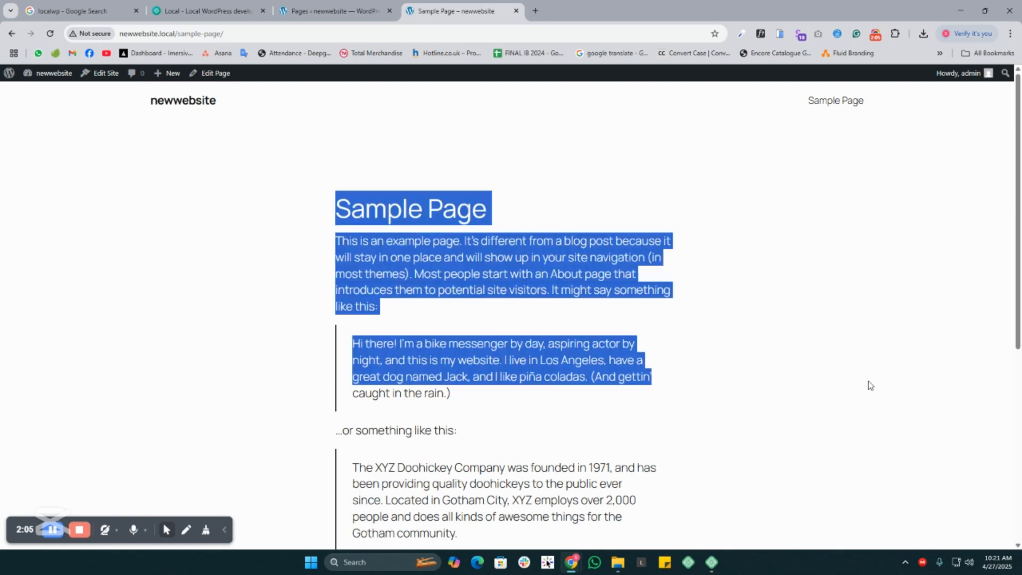
- Return to the admin, start a new page, browse the starter patterns and close the chooser without picking one
click(323, 7)
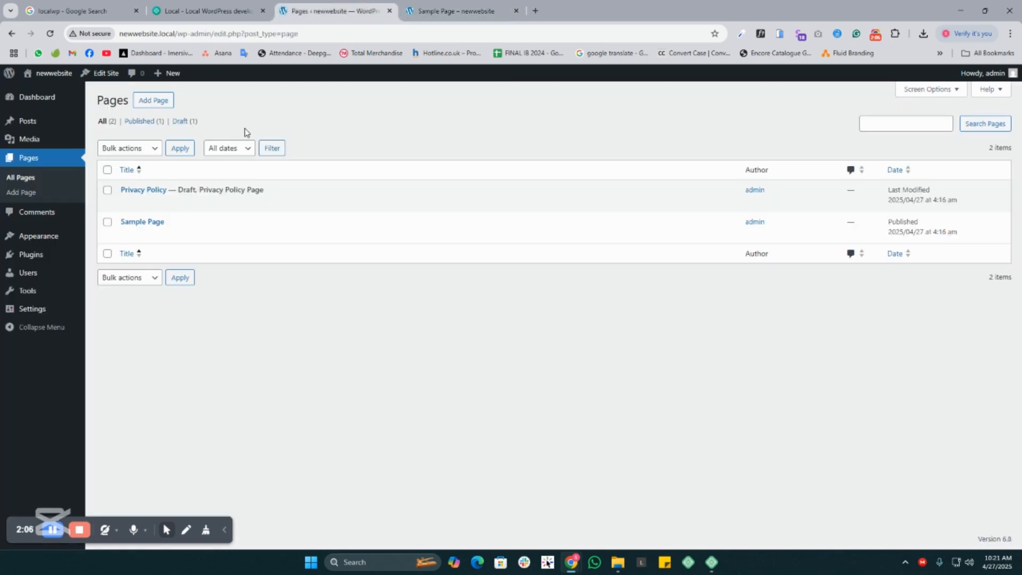
click(153, 101)
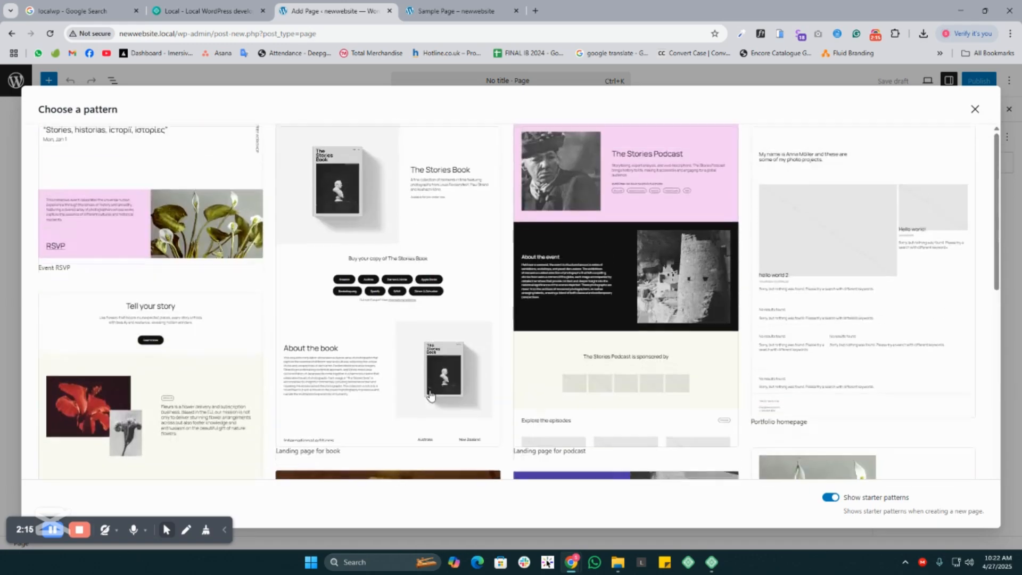
scroll(426, 284, down, 10)
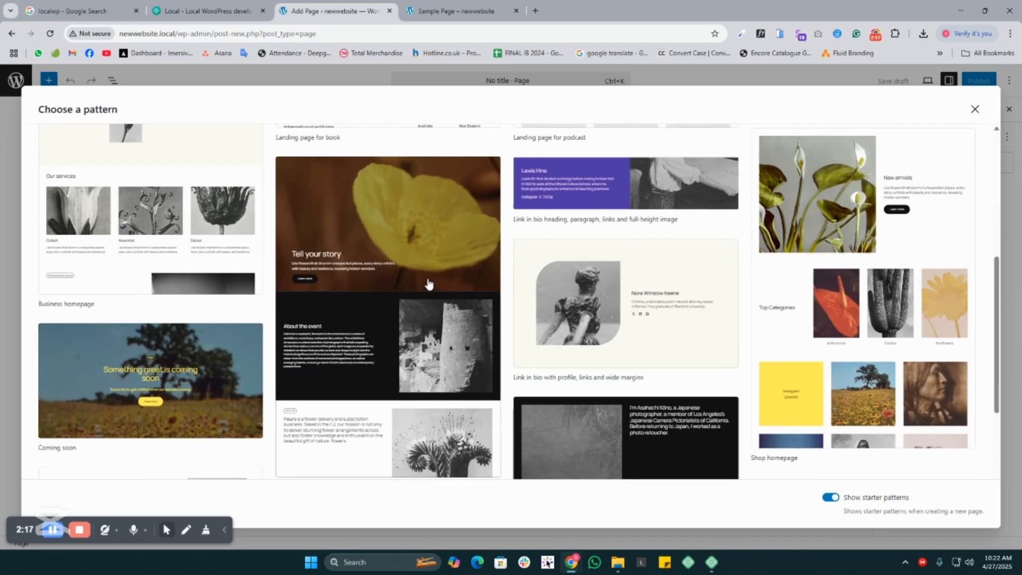
scroll(433, 287, up, 6)
scroll(440, 303, up, 4)
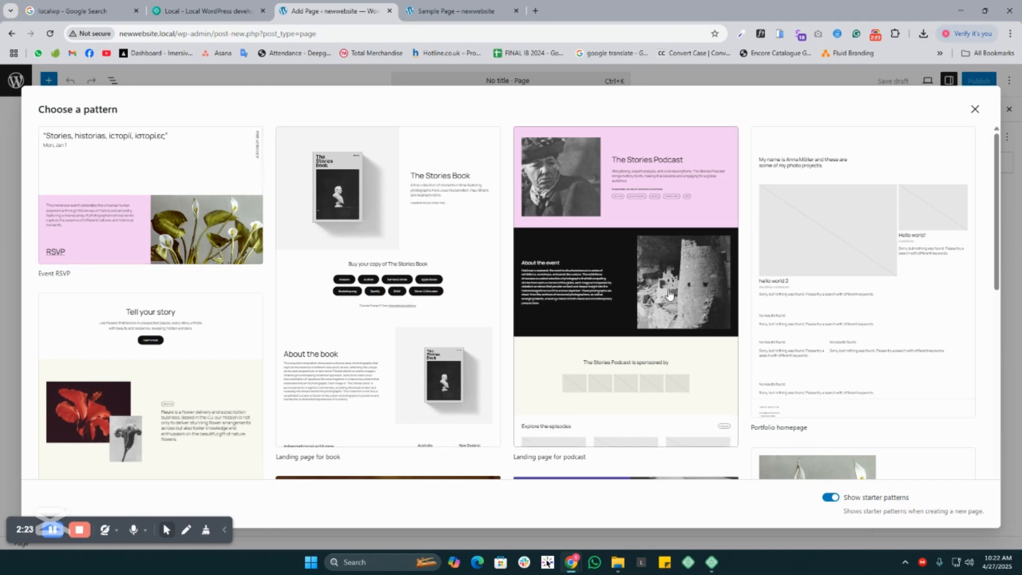
scroll(613, 249, down, 4)
scroll(613, 249, up, 4)
click(975, 110)
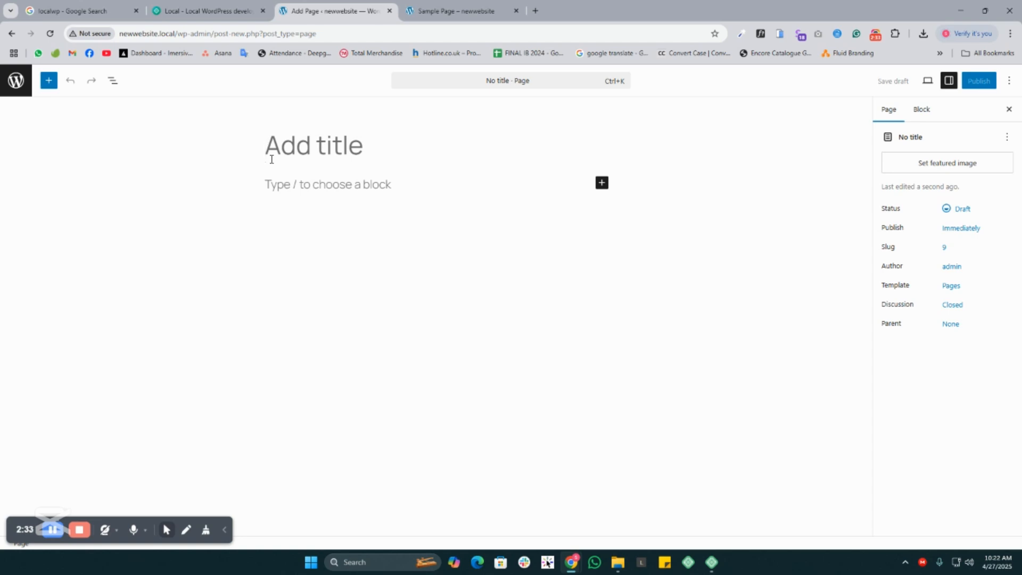
- Title the new page "Home" and publish it
text(Home)
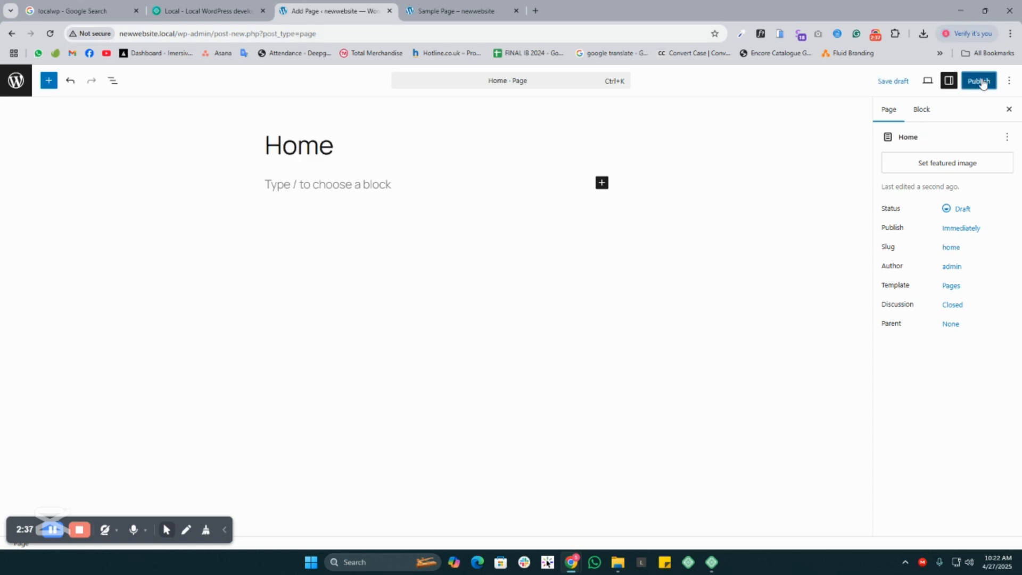
click(978, 80)
click(978, 80)
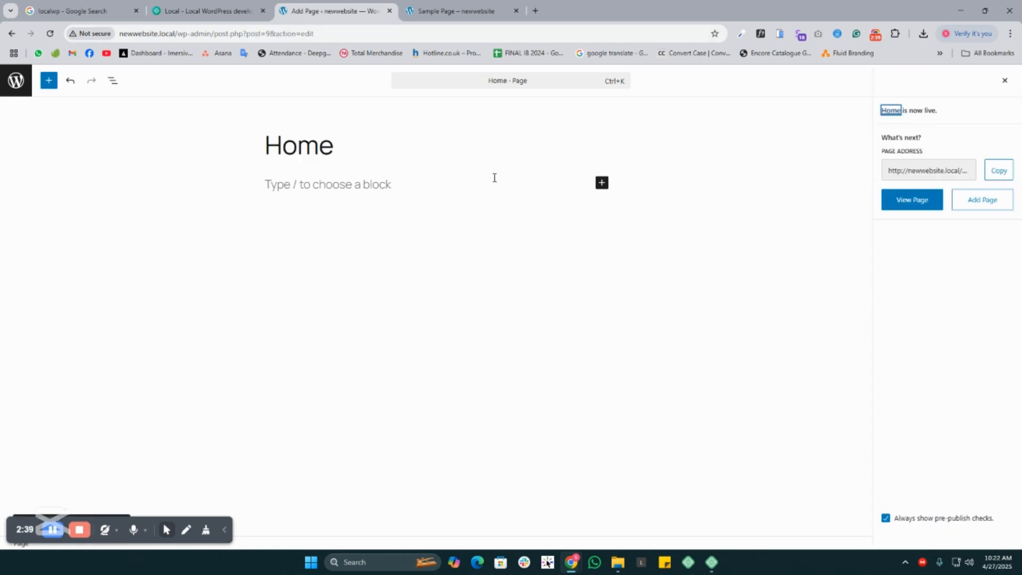
- Reload the live site, open the Home page from the header navigation, and return to the site's front page
click(452, 11)
click(50, 33)
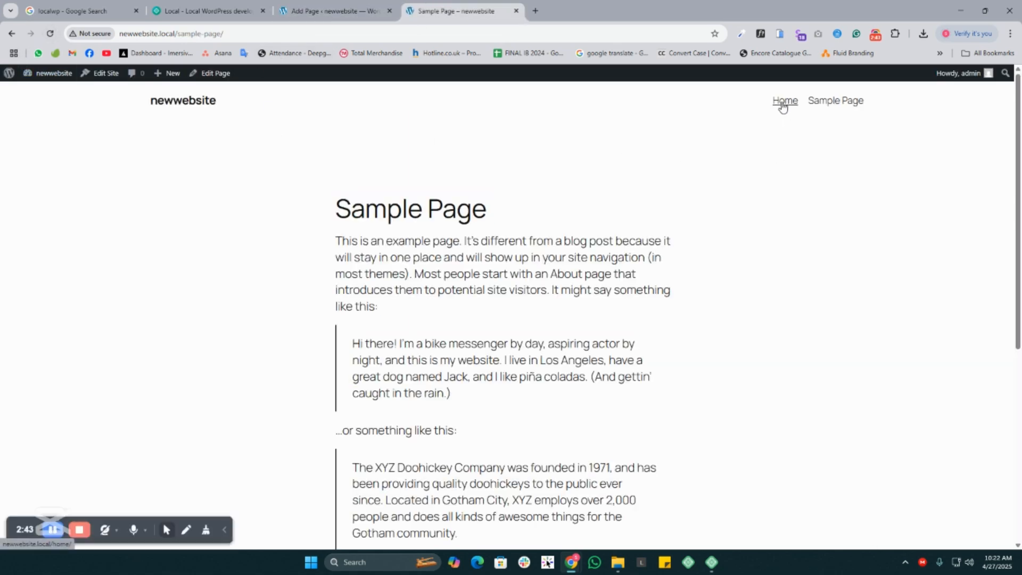
click(784, 103)
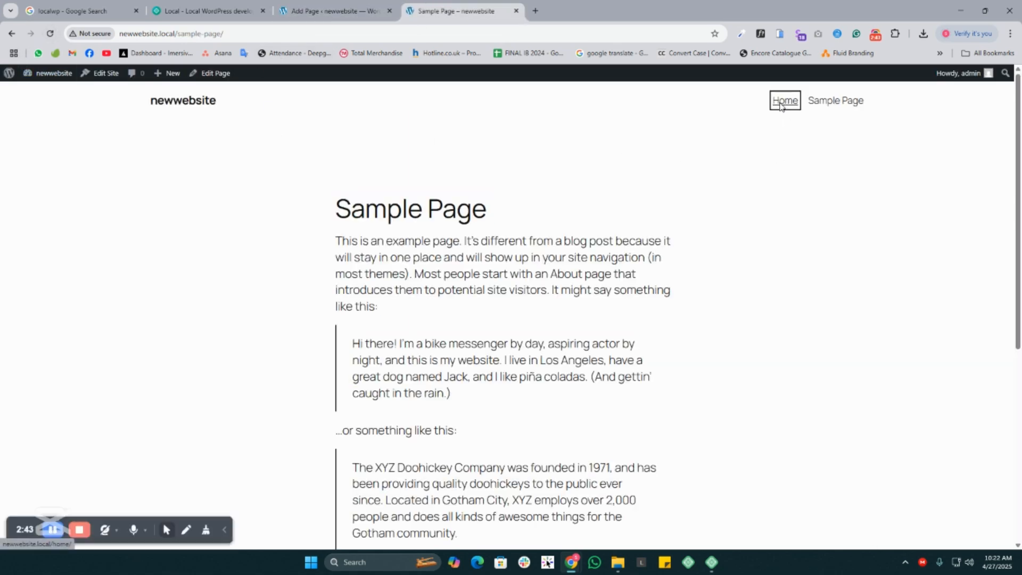
click(196, 106)
- Return to the admin, leave the page editor and open the Comments screen
click(330, 11)
click(17, 80)
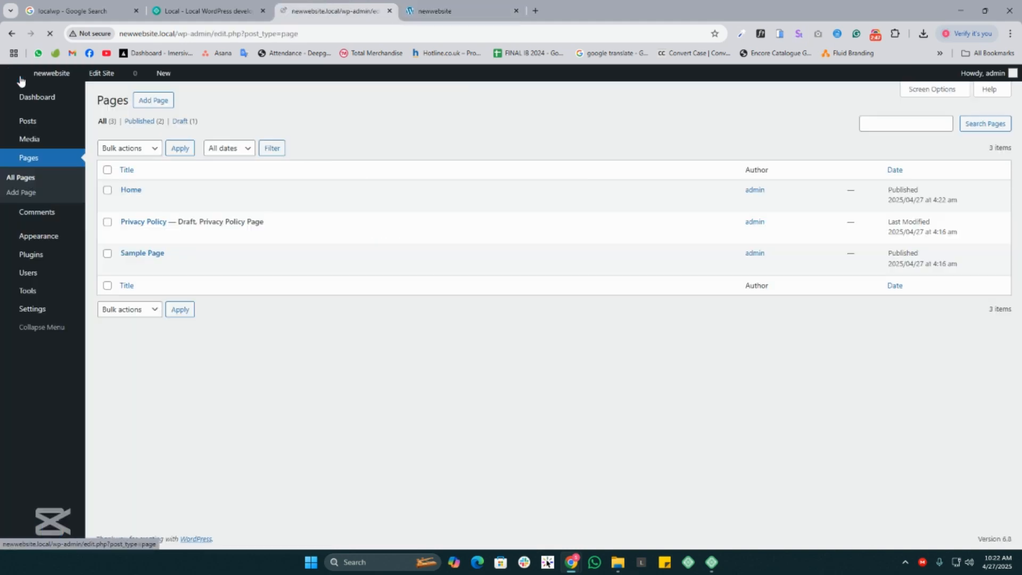
mouse_move(32, 126)
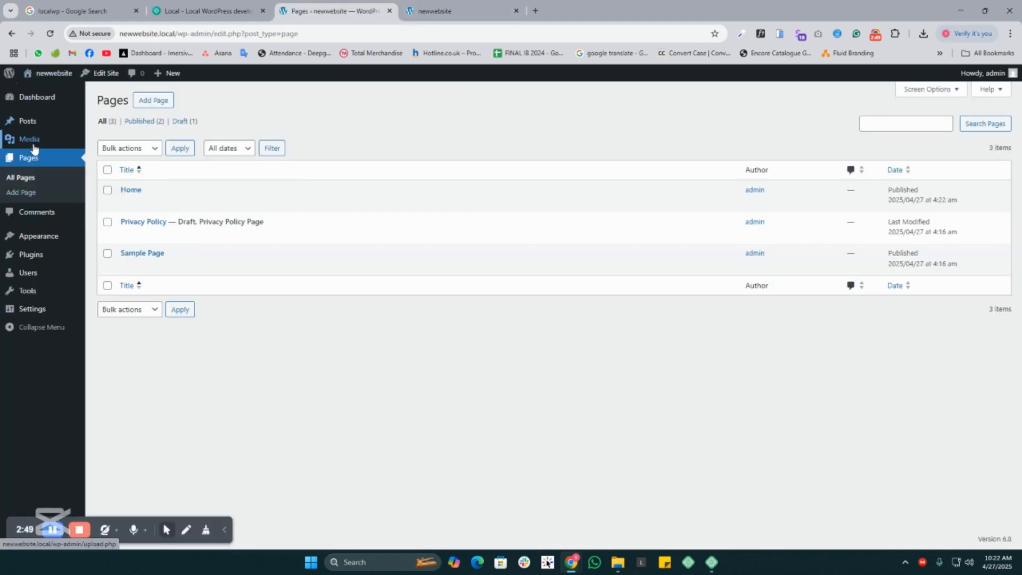
click(49, 219)
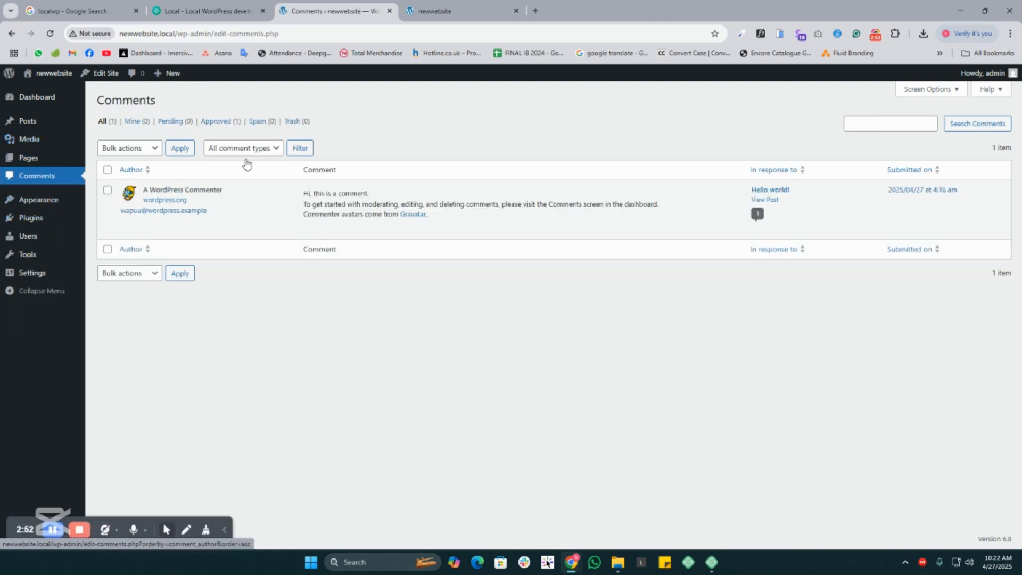
- Open the "Hello world!" post on the live site and look over its title and text
click(481, 6)
click(408, 374)
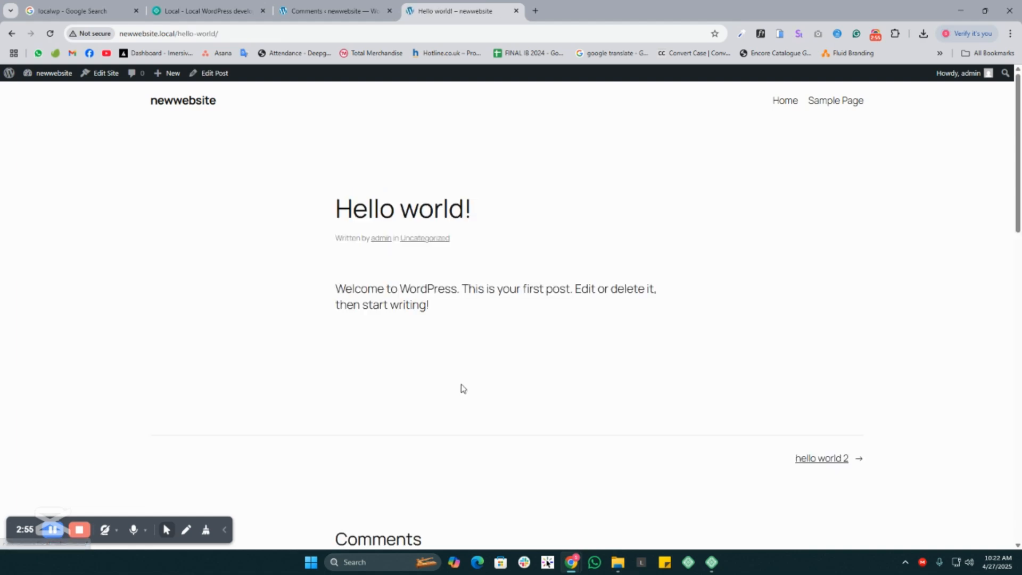
drag(307, 203, 712, 360)
click(522, 449)
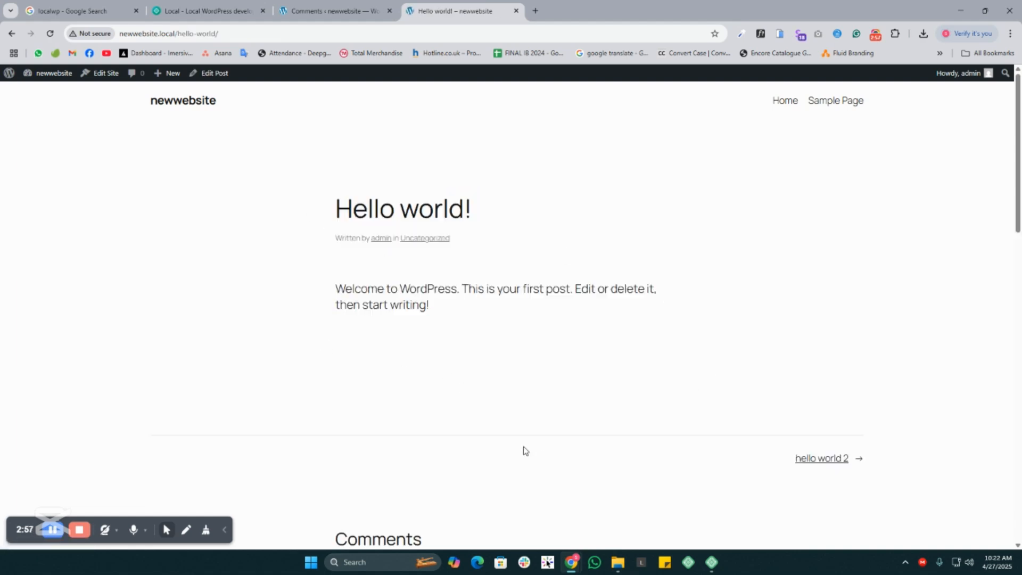
drag(301, 210, 500, 442)
- Examine the post's Comments section and the comment field in the Leave a Reply form
scroll(493, 458, down, 10)
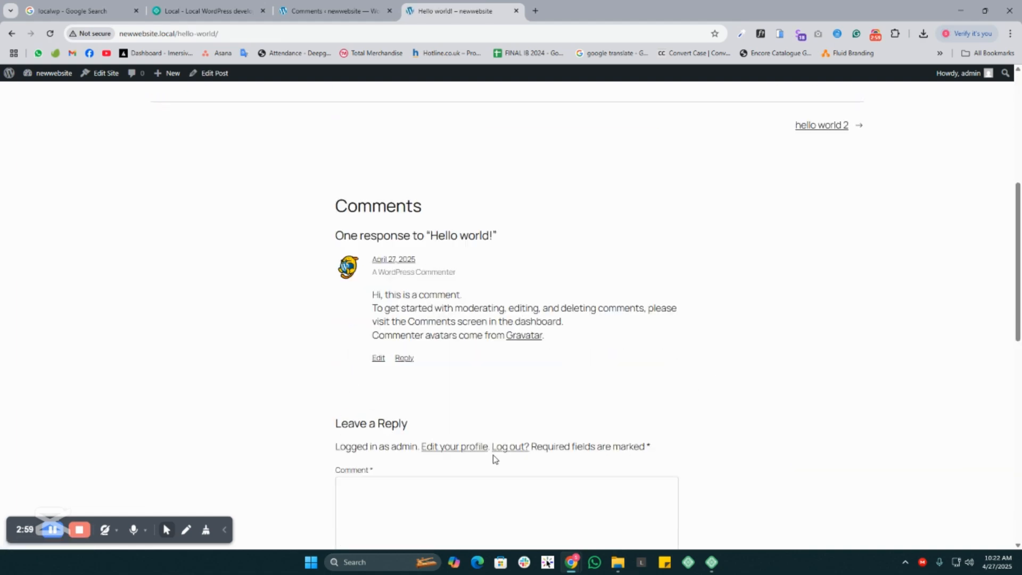
scroll(490, 458, up, 4)
drag(329, 216, 506, 399)
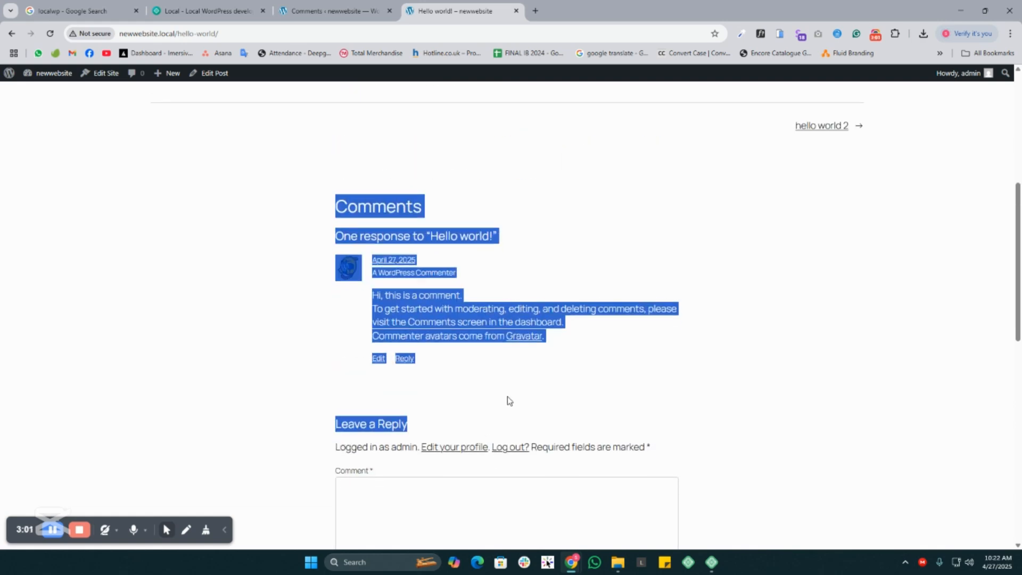
scroll(506, 399, down, 4)
click(358, 292)
drag(337, 269, 402, 266)
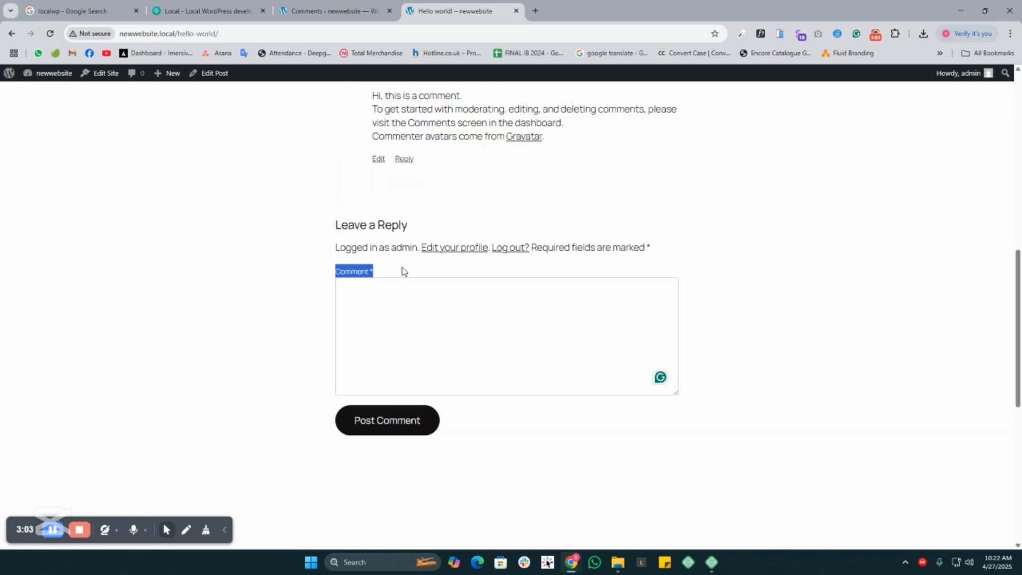
- Return to the WordPress admin and open the installed themes under Appearance
click(330, 10)
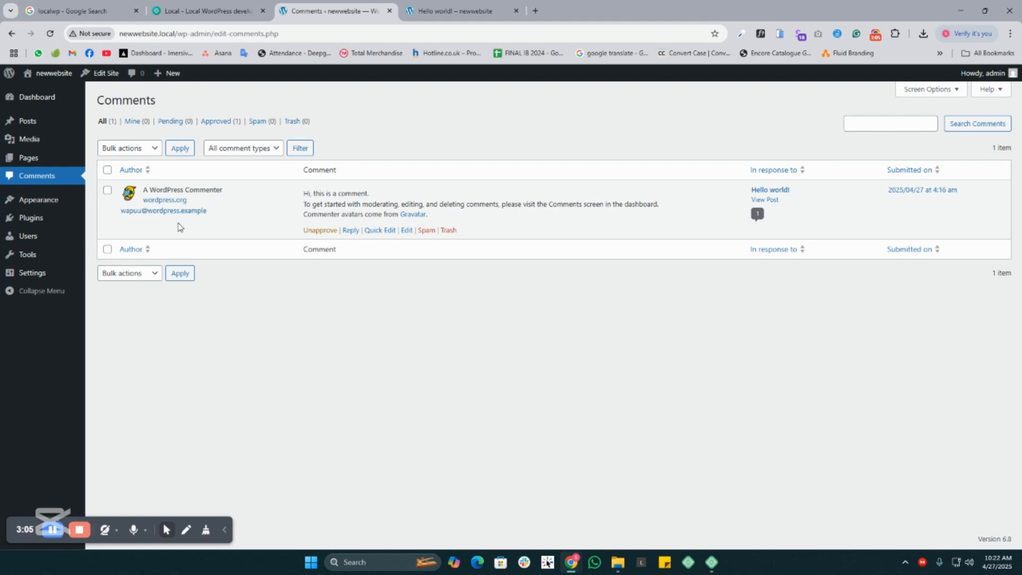
mouse_move(32, 204)
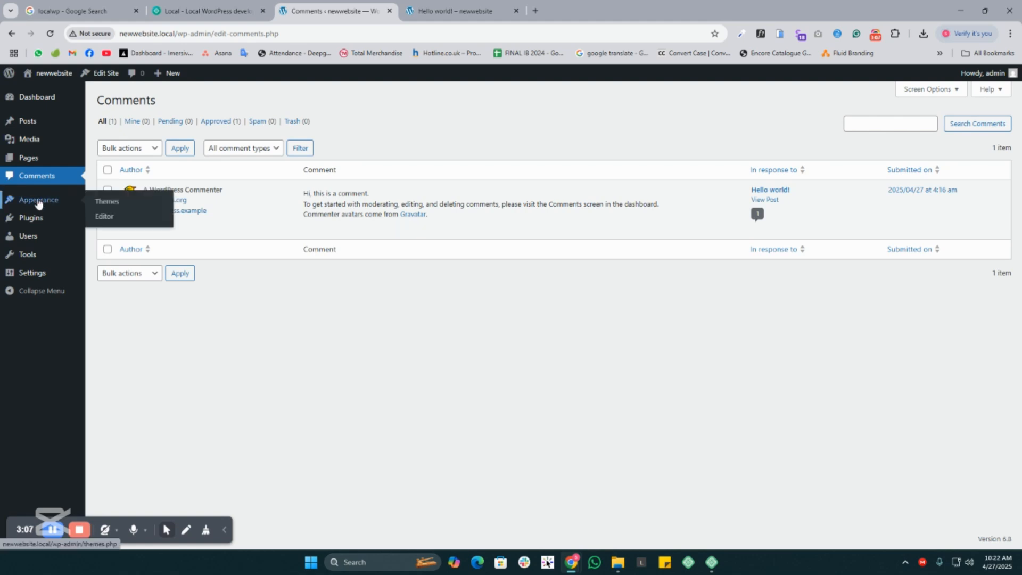
click(104, 203)
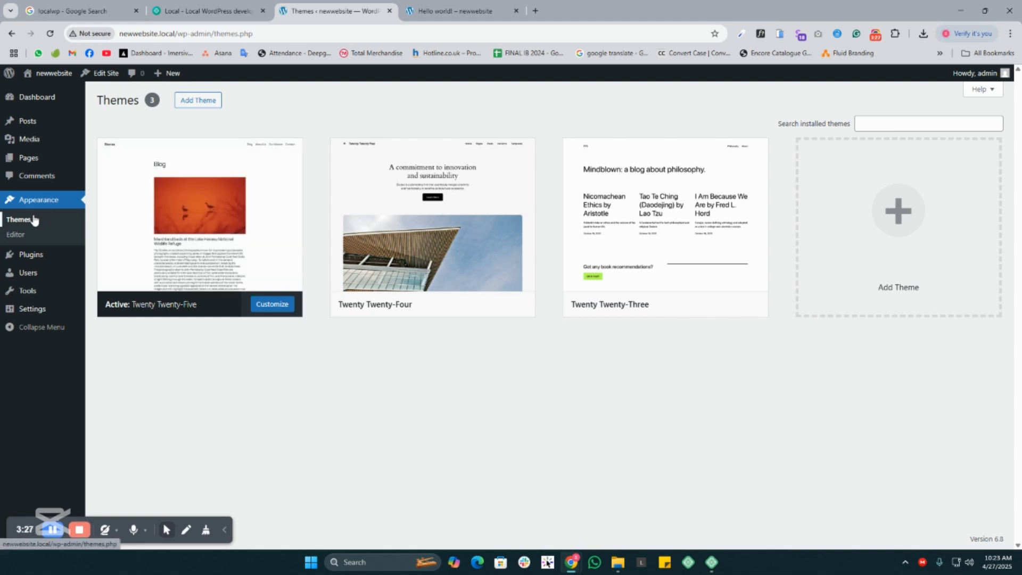
- Browse the popular themes available to add, then install and activate the Hello Elementor theme
click(191, 104)
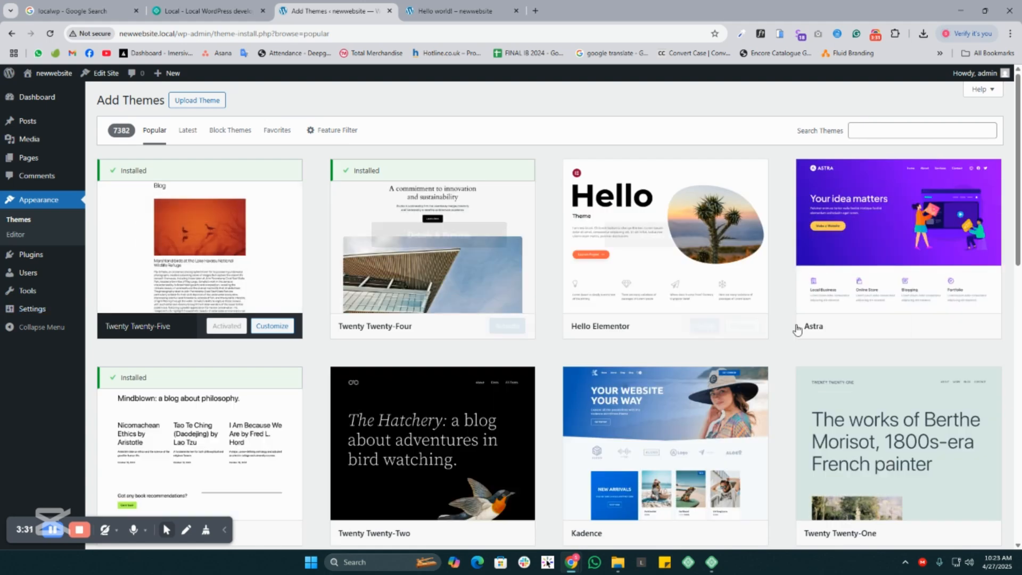
scroll(797, 330, down, 15)
scroll(500, 346, up, 7)
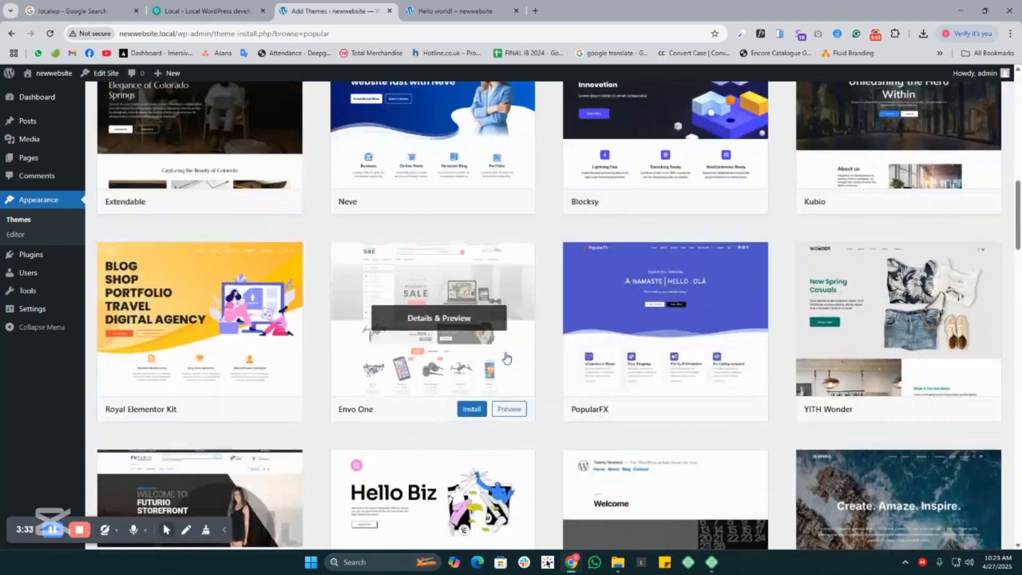
scroll(506, 357, up, 10)
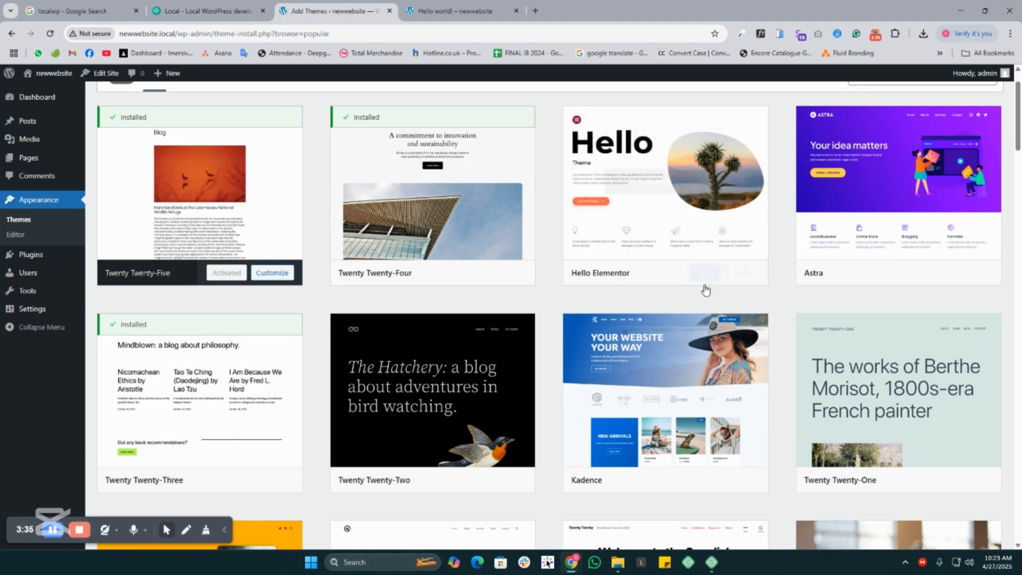
click(707, 273)
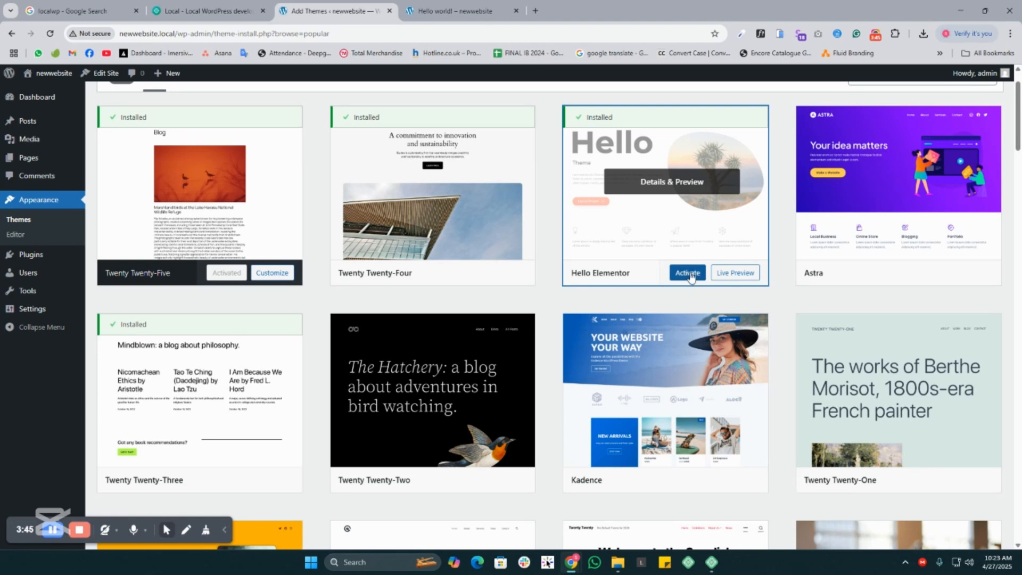
click(686, 272)
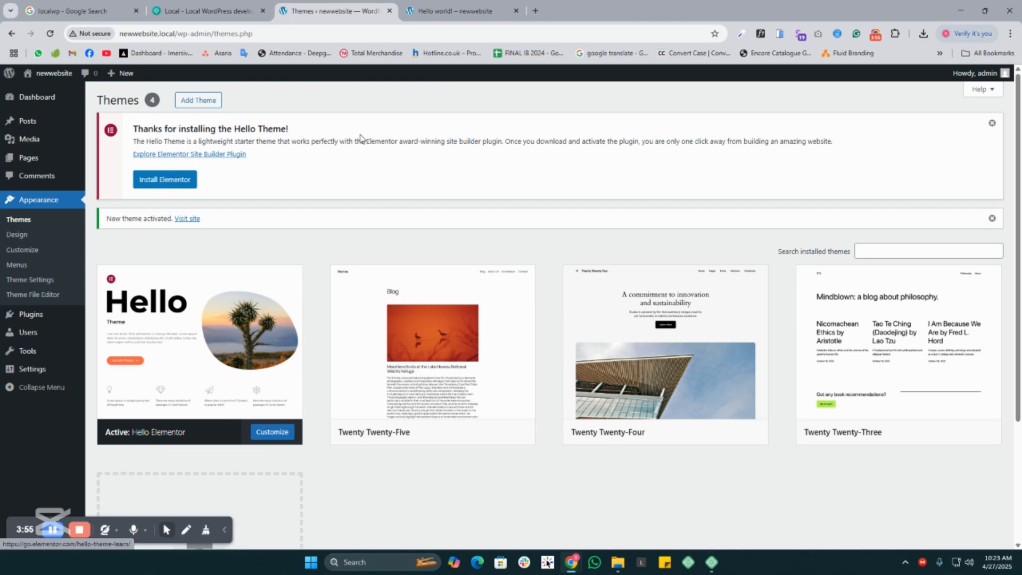
- Read the Hello Theme notice about installing Elementor, and dismiss the notices on the Themes screen
drag(436, 137, 735, 148)
click(734, 149)
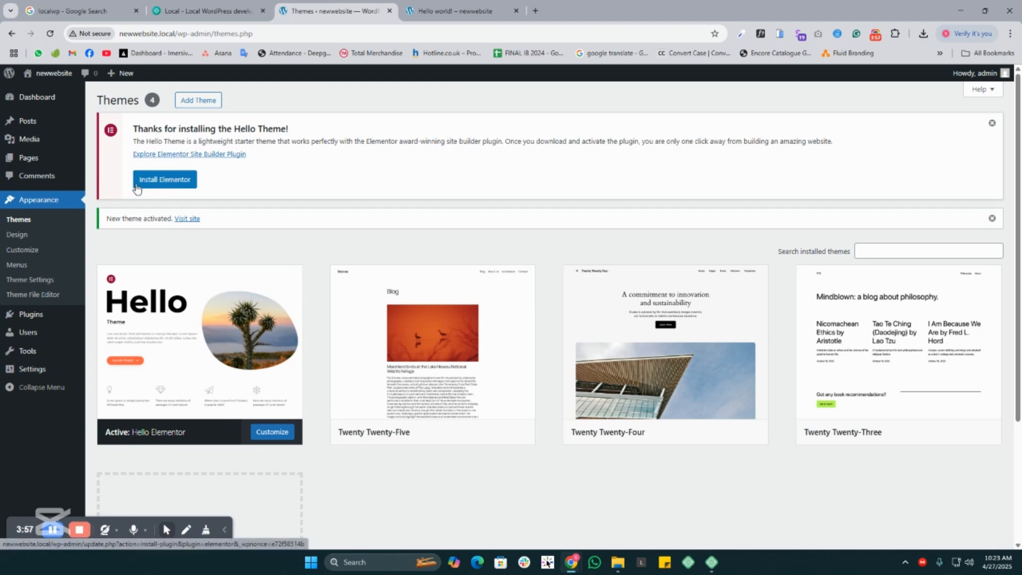
click(992, 123)
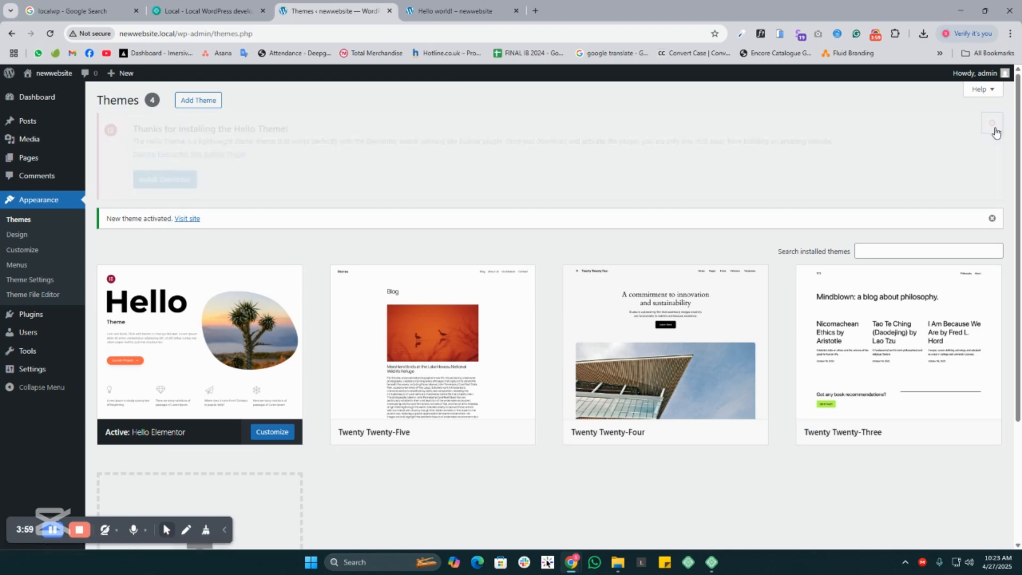
click(991, 123)
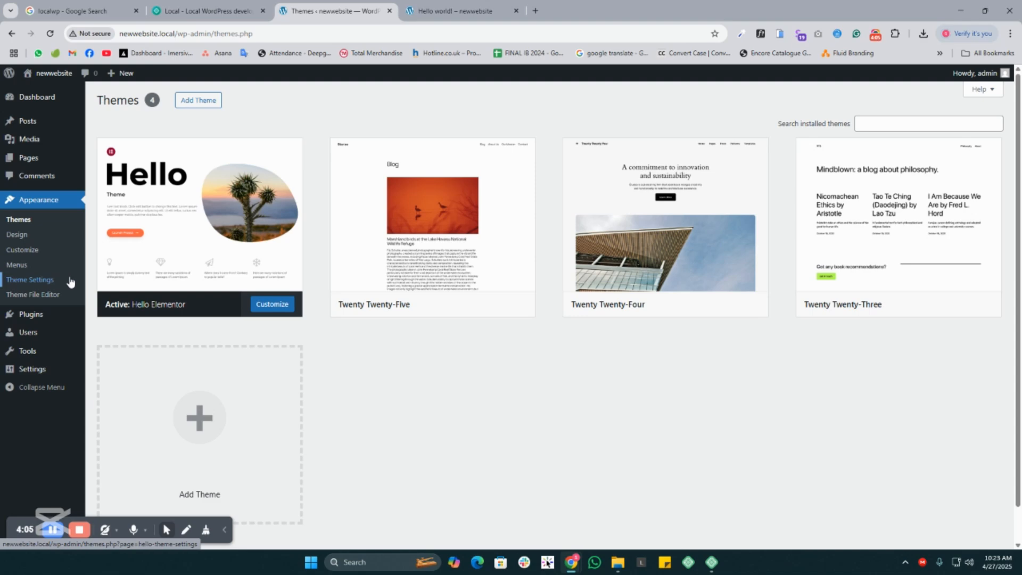
- Open the Menus screen under Appearance, and check the header navigation links on the live site
click(21, 267)
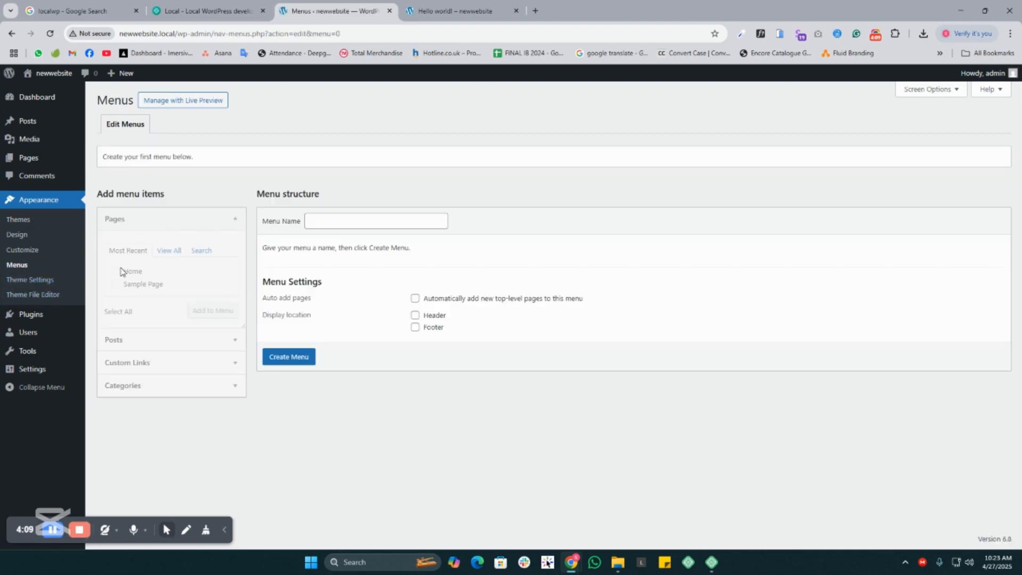
click(479, 11)
scroll(619, 250, up, 10)
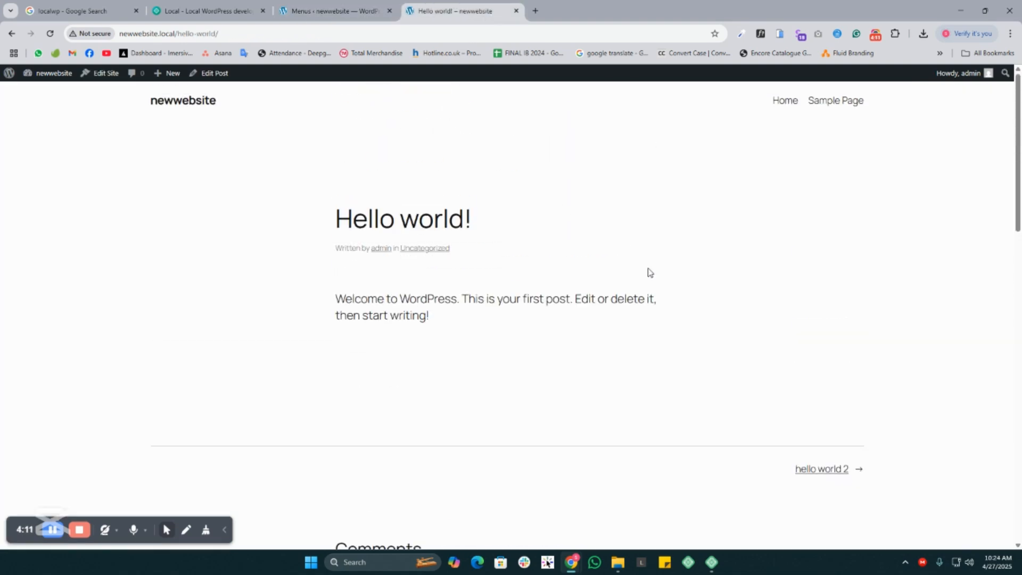
drag(895, 104, 738, 109)
click(738, 109)
- Return to the Menus screen and examine the Menu structure area with its Menu Name field
click(327, 11)
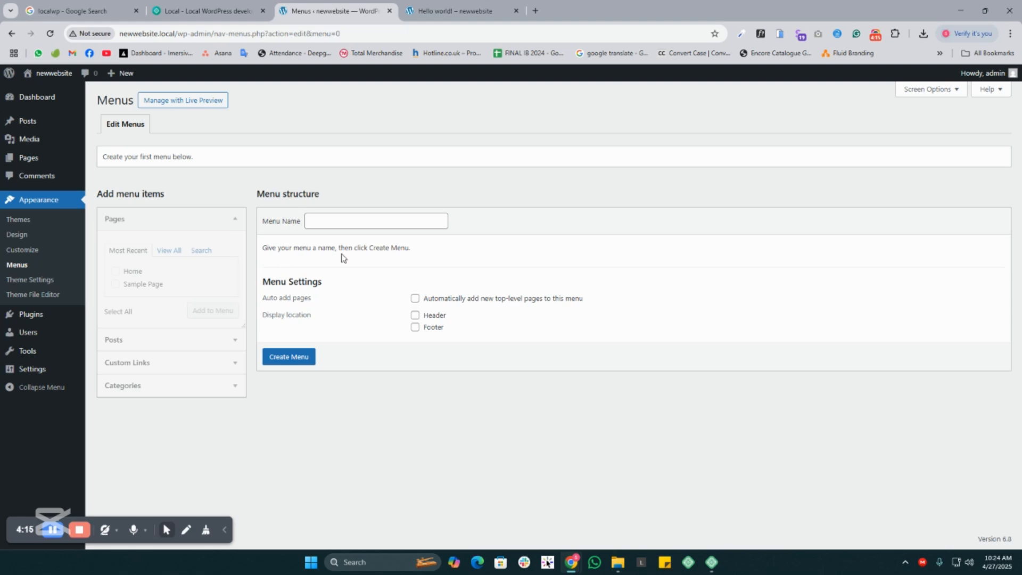
click(337, 215)
drag(337, 206, 237, 200)
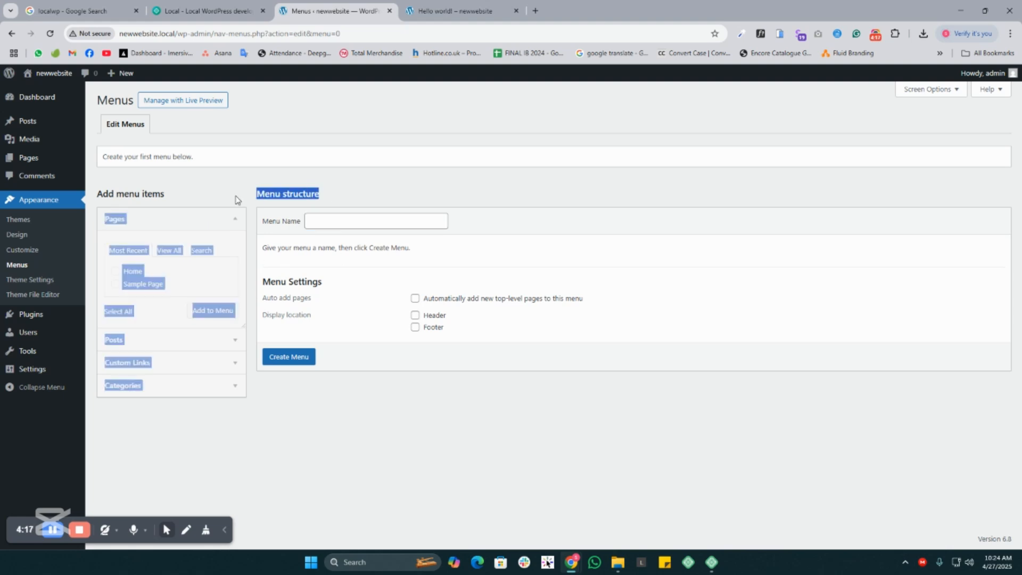
- Open the Customizer from the Menus screen and look through its Site Identity and Menus sections
click(402, 181)
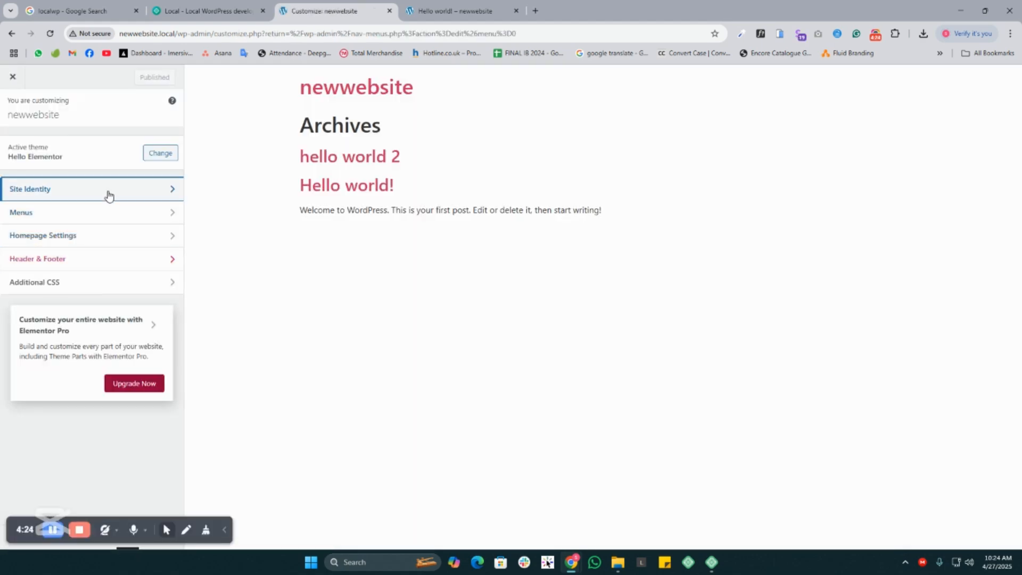
click(109, 195)
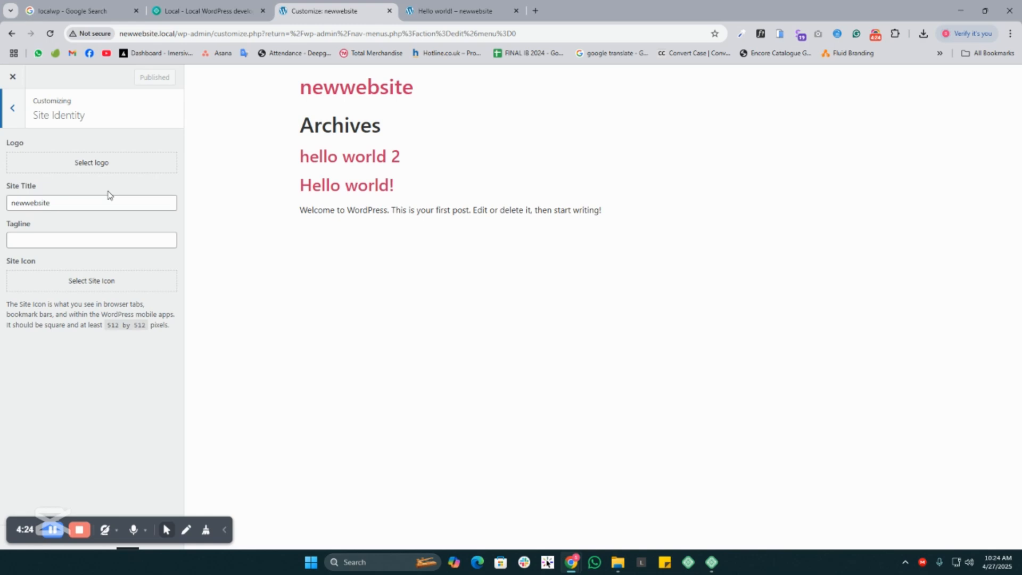
click(10, 109)
click(81, 218)
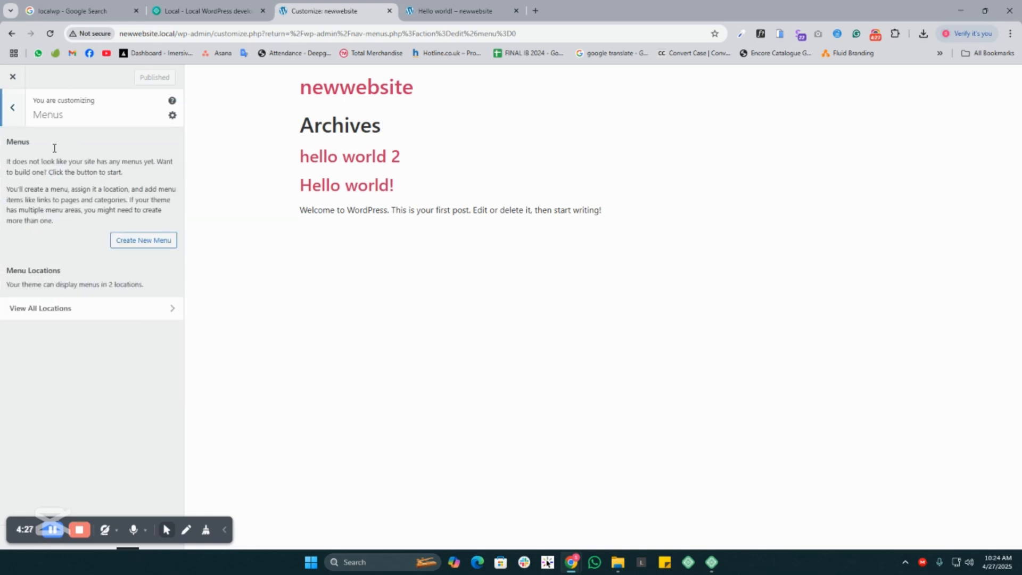
click(15, 97)
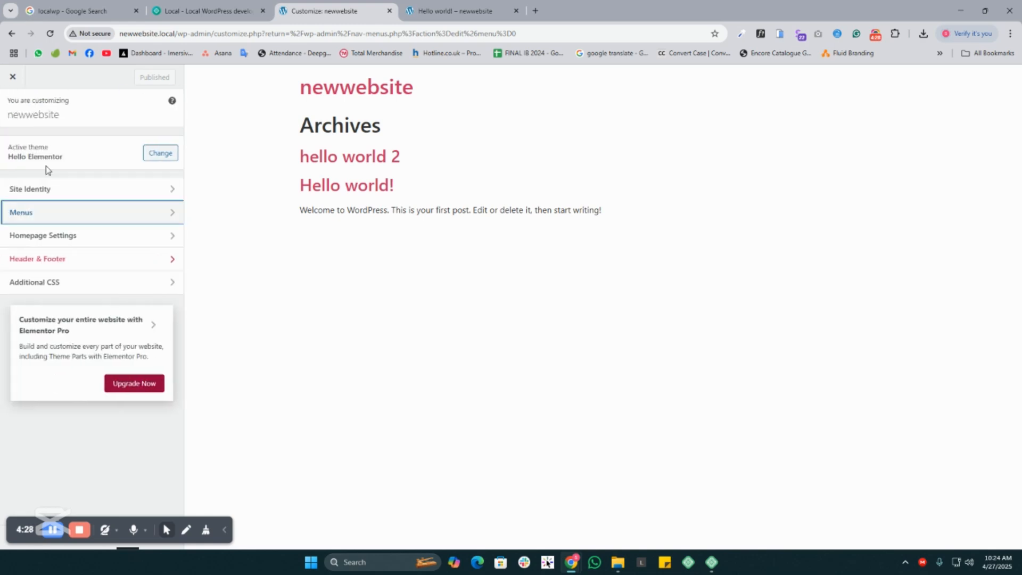
- View the Customizer's Additional CSS section, close its help text, and leave the Customizer
click(84, 287)
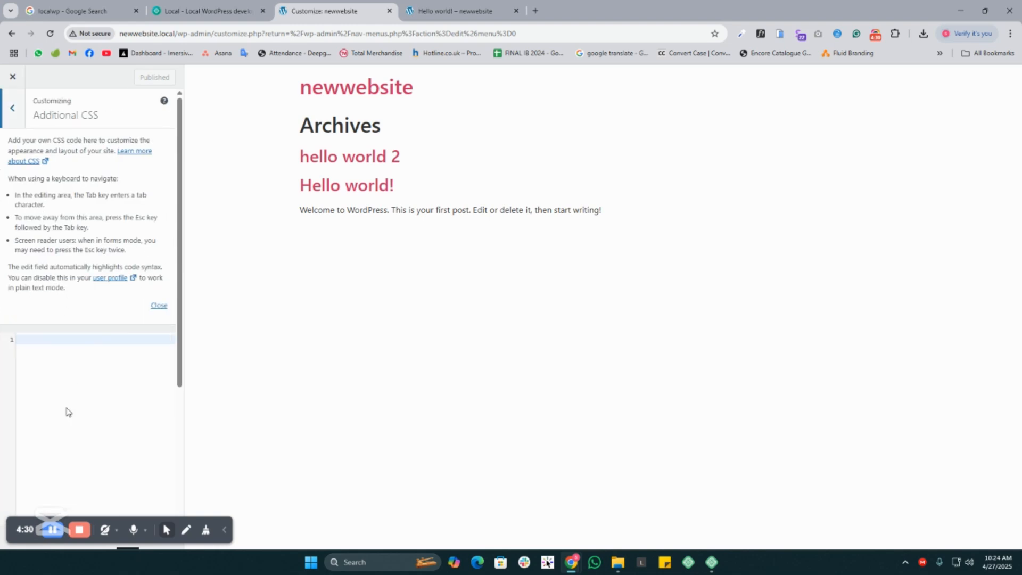
click(158, 307)
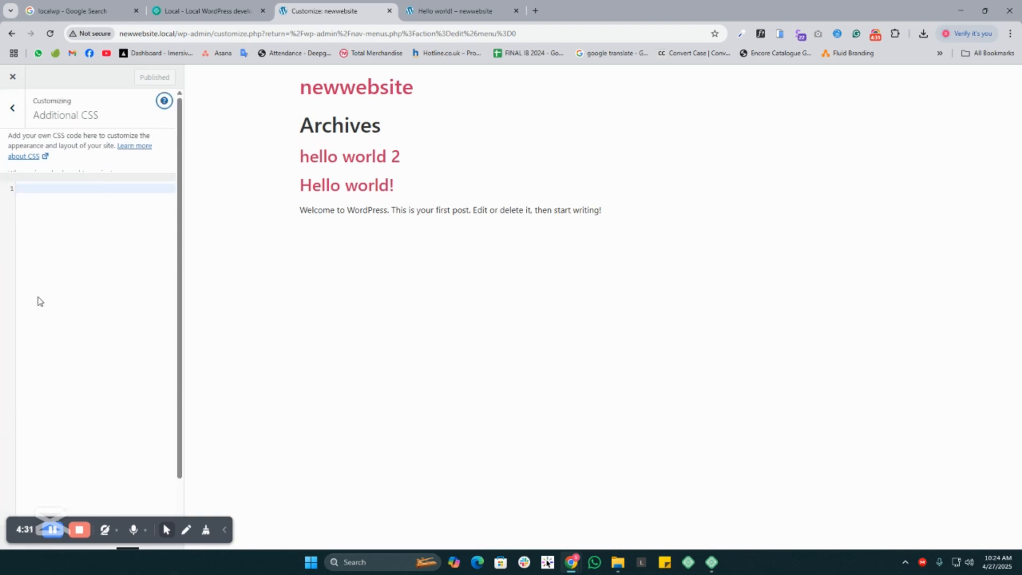
click(12, 109)
click(13, 77)
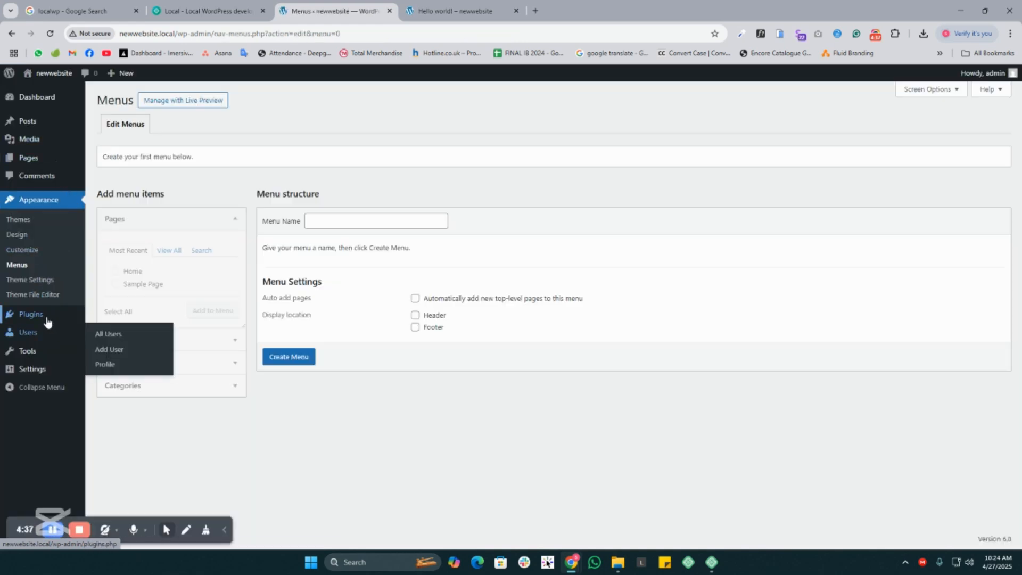
- View the Installed Plugins screen, and return to the Themes screen to look over the installed themes
click(46, 317)
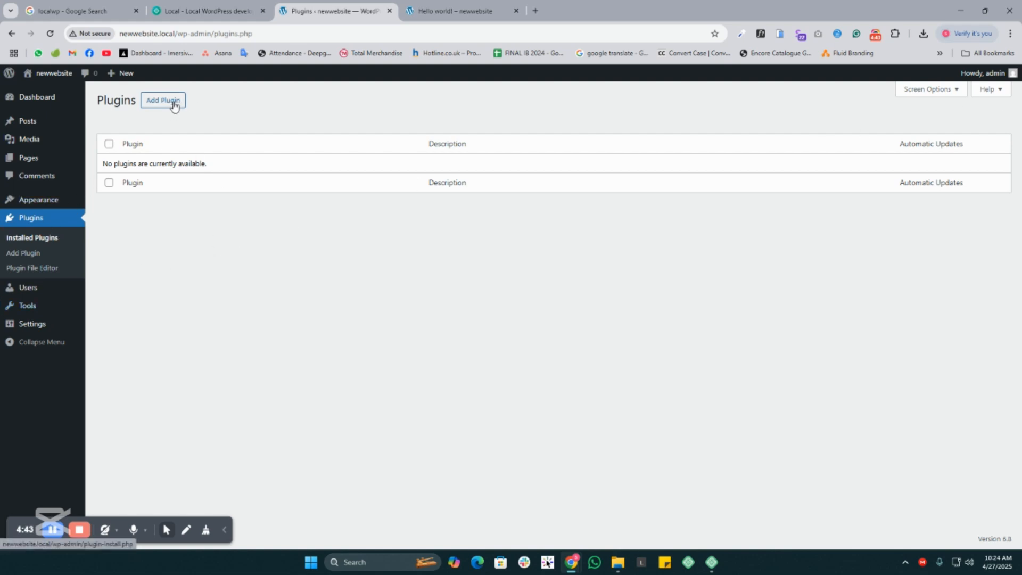
mouse_move(53, 205)
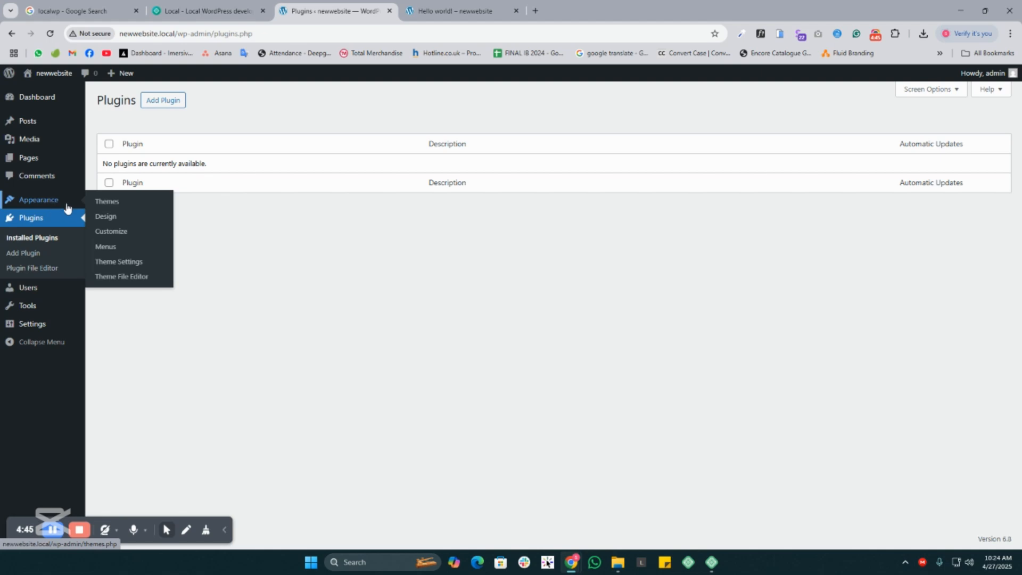
click(110, 208)
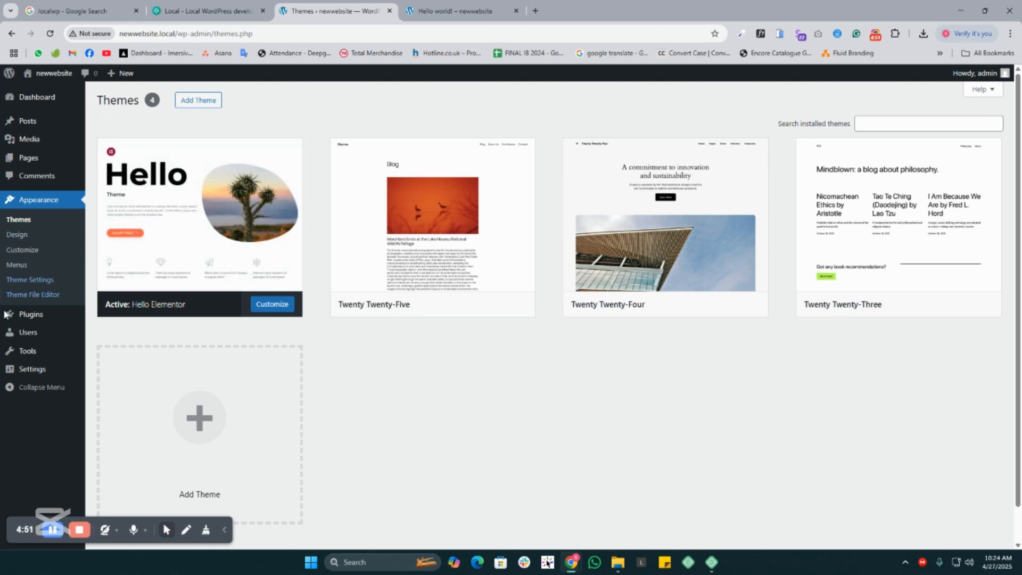
- Search the plugin directory for "elementor", and install and activate the Elementor Website Builder plugin
mouse_move(37, 318)
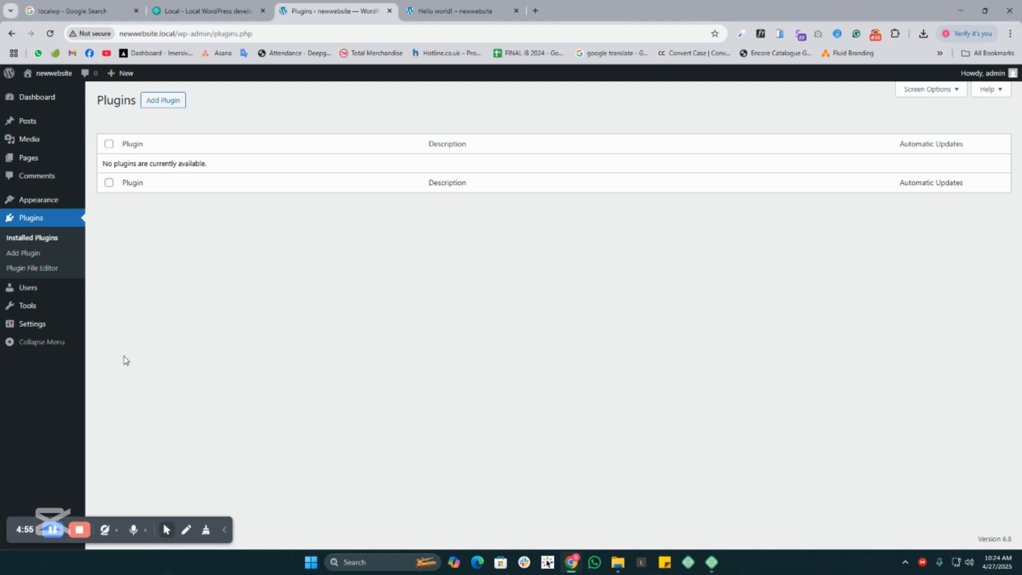
click(161, 100)
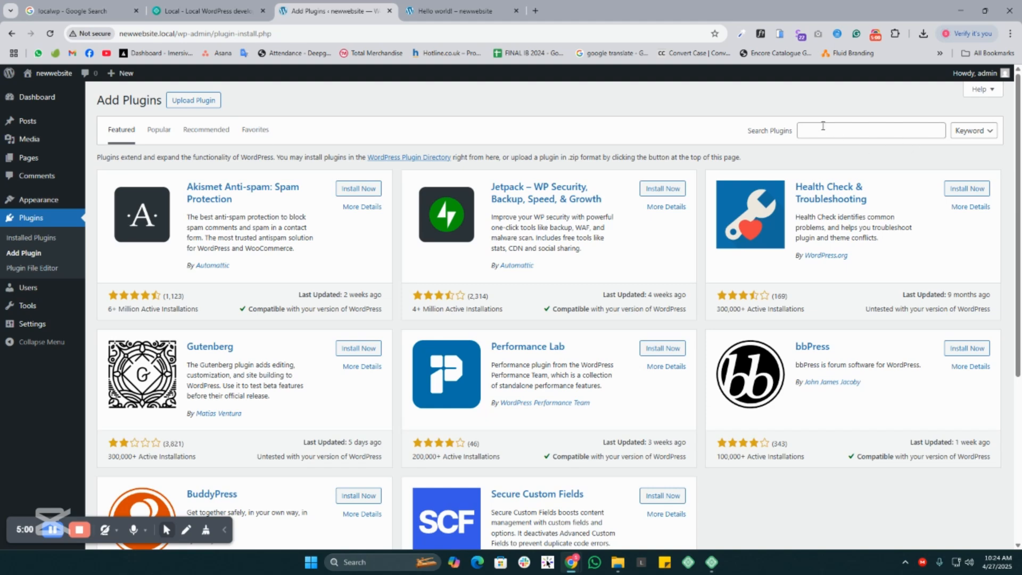
click(822, 127)
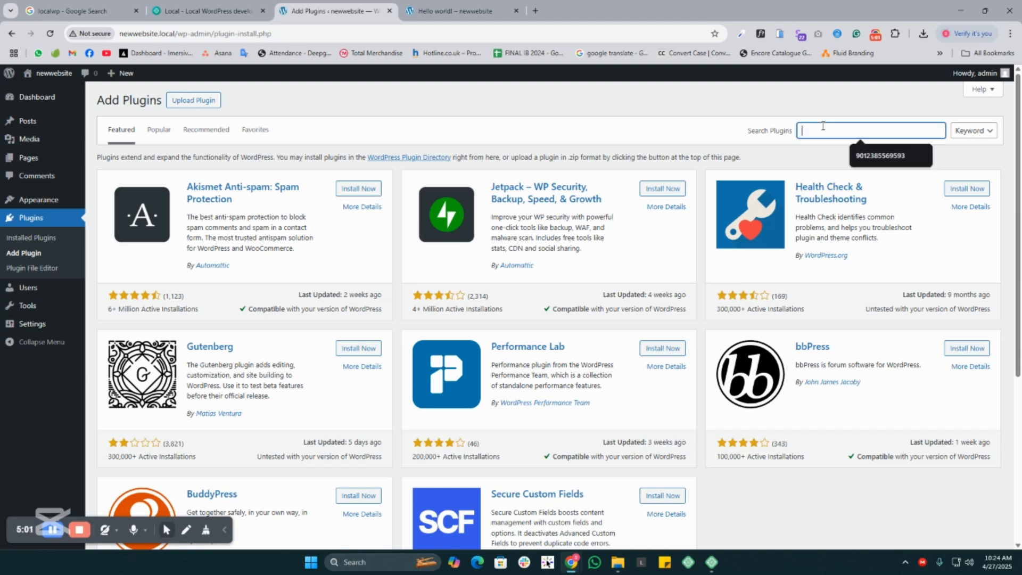
text(elementor)
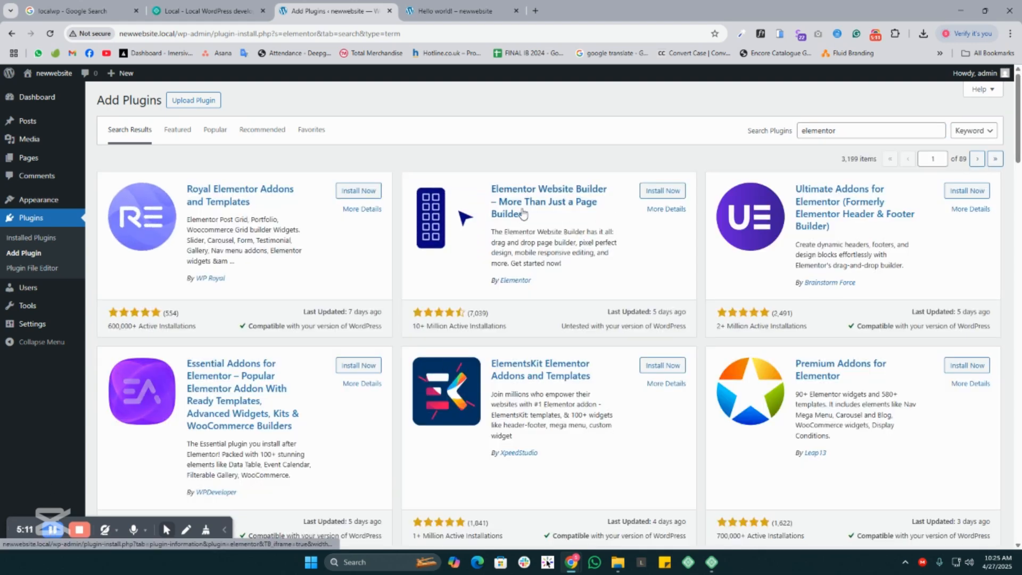
click(663, 190)
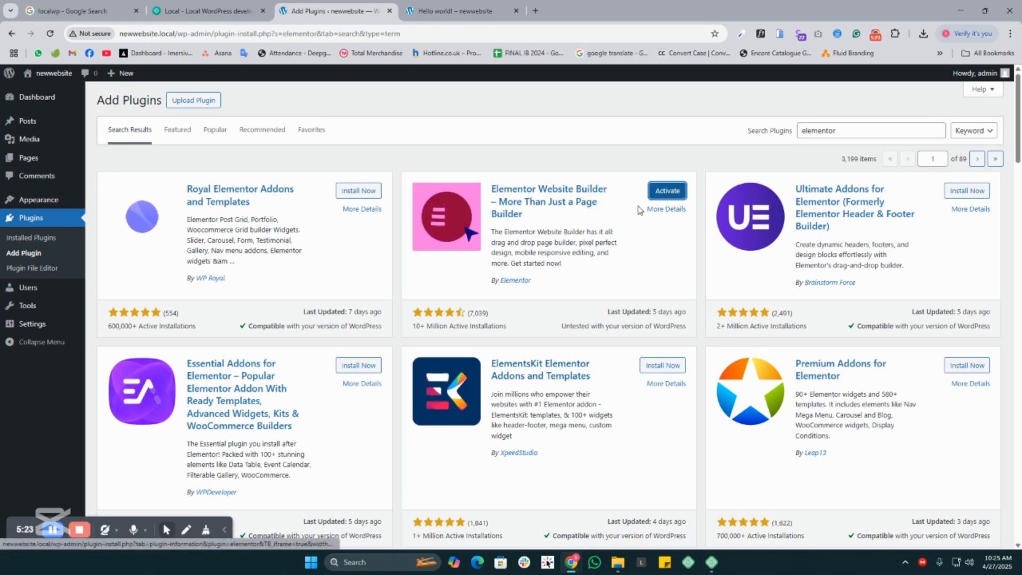
click(667, 190)
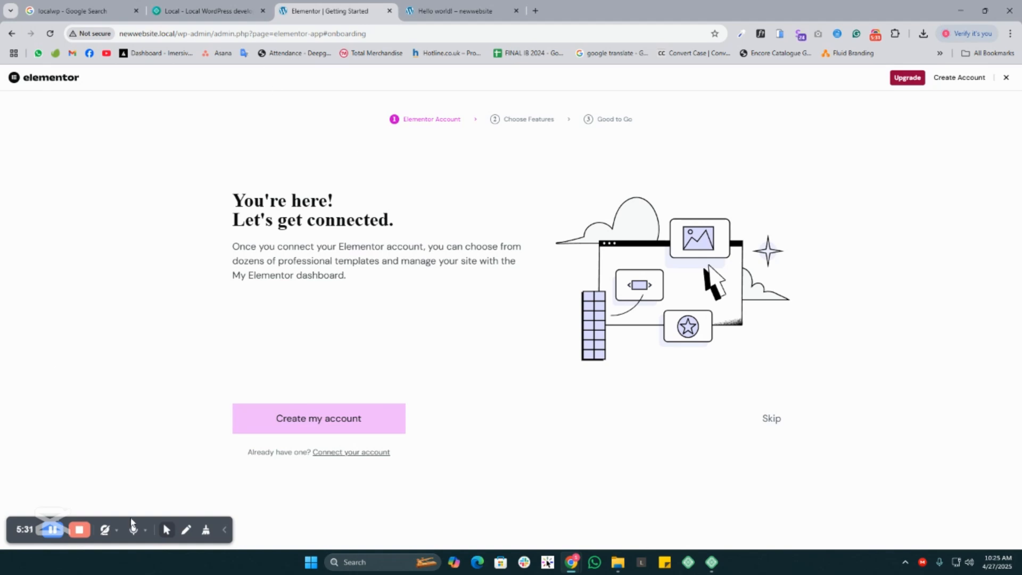
- Read the Elementor onboarding page about connecting or creating an Elementor account
drag(233, 201, 389, 322)
click(390, 326)
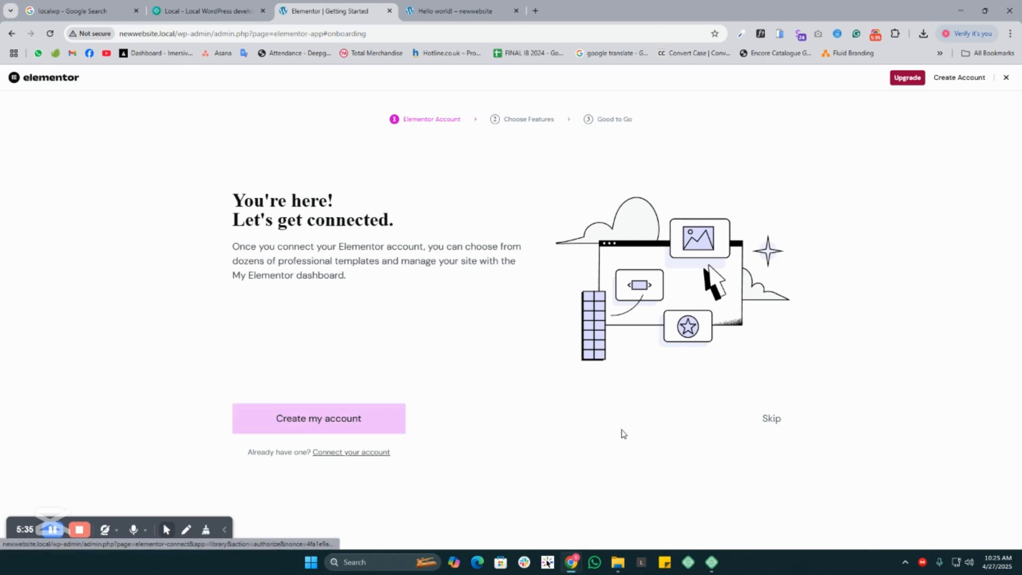
drag(210, 201, 526, 425)
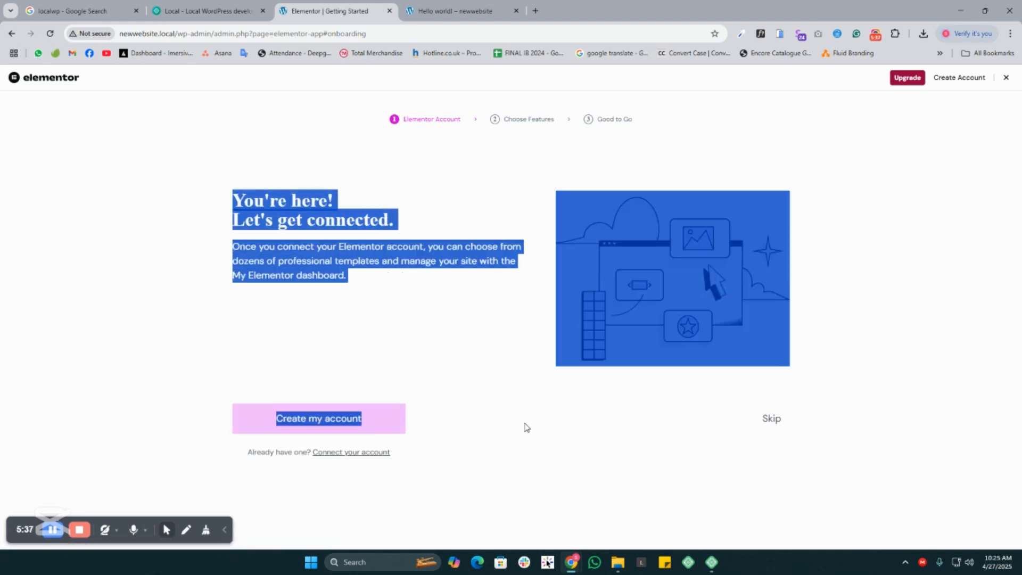
click(526, 428)
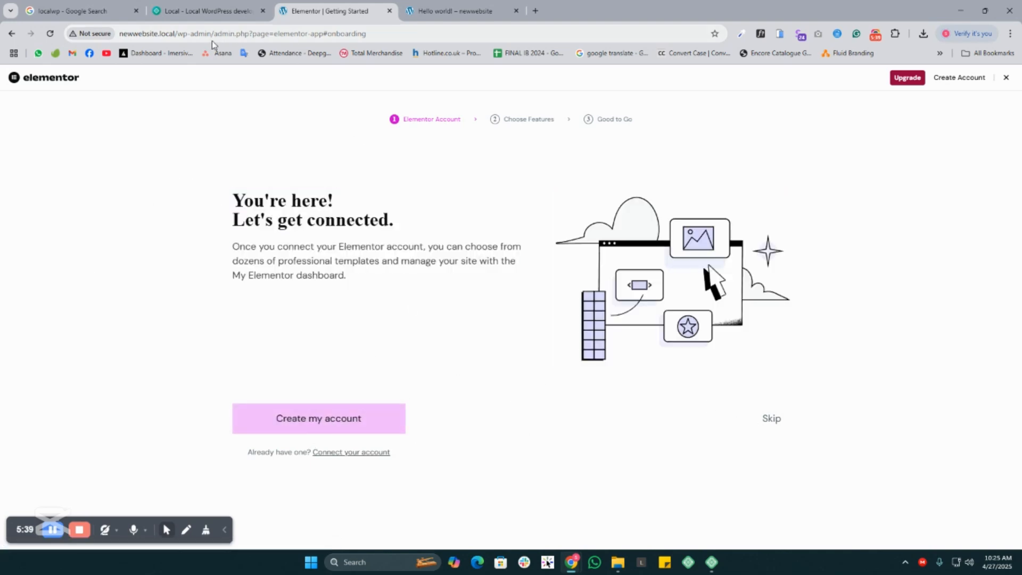
- Leave the Elementor onboarding by loading the address newwebsite.local/wp-admin to return to the Dashboard
drag(212, 33, 434, 35)
key(BackSpace)
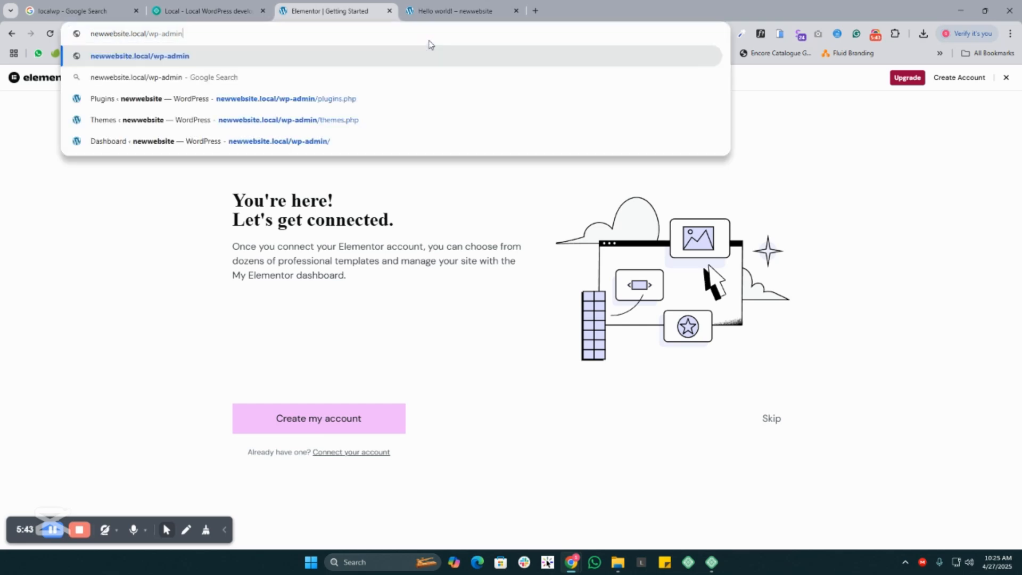
key(Return)
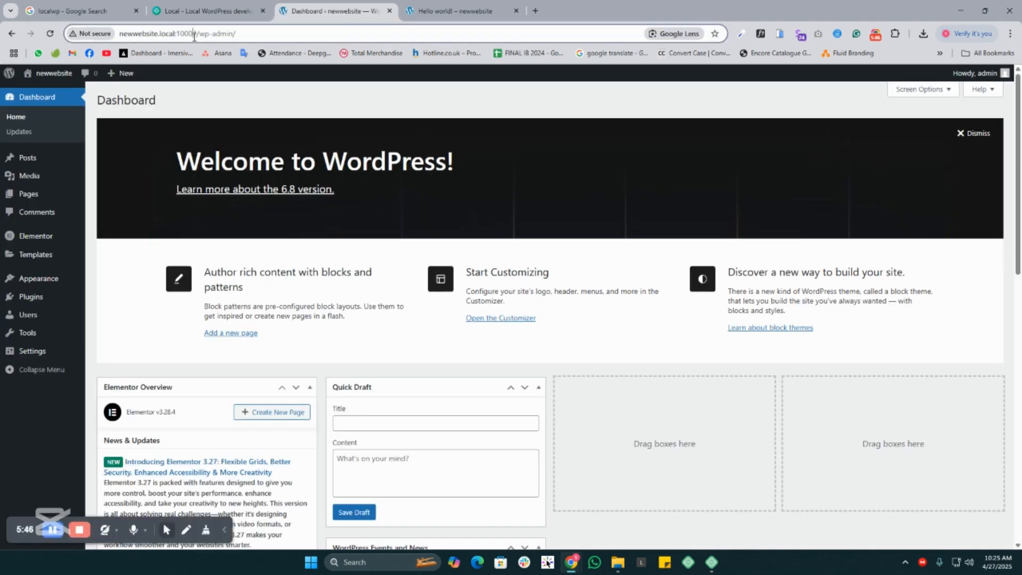
click(174, 34)
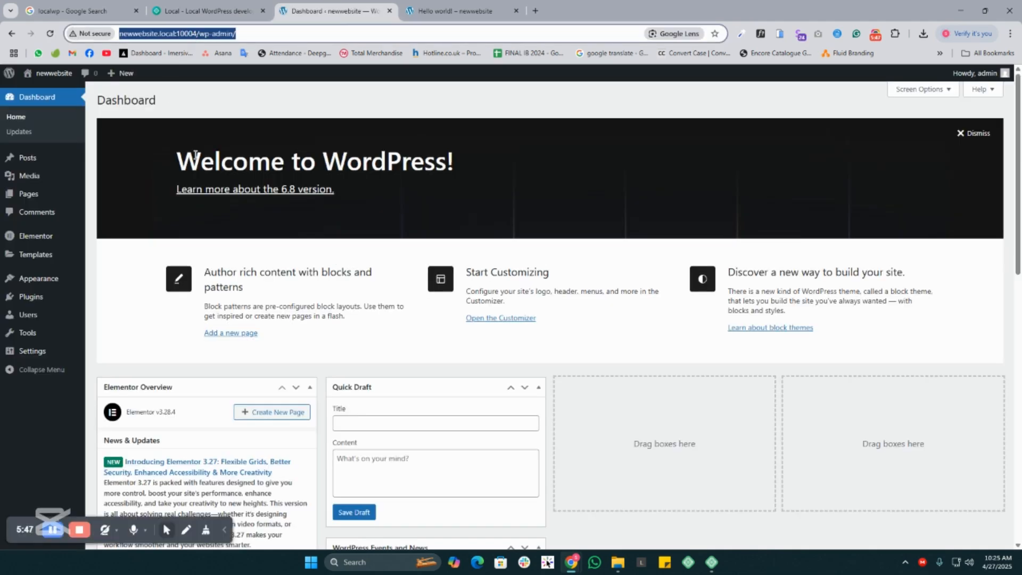
click(166, 206)
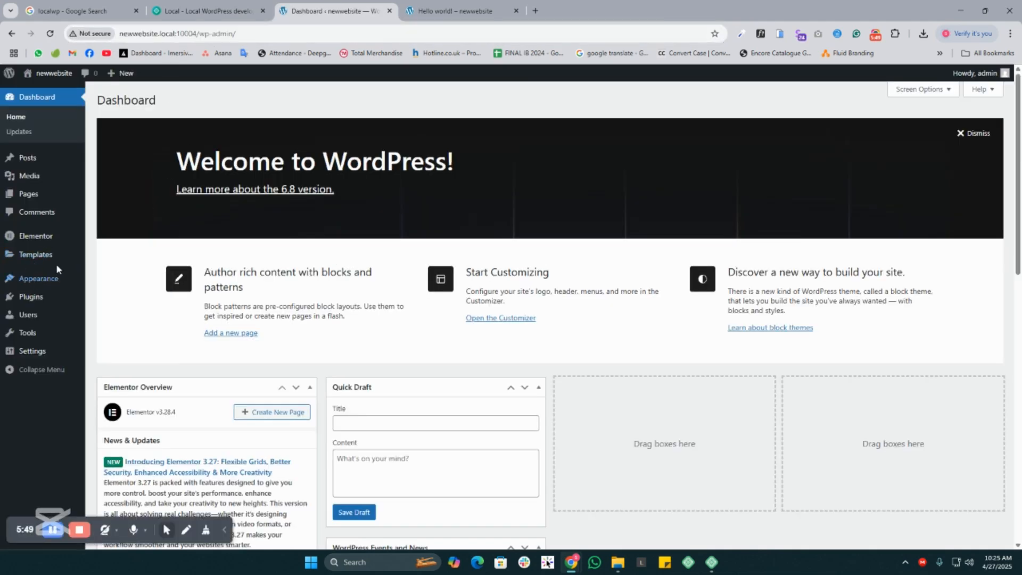
- Look over the submenu entries of the new Elementor and Templates items in the admin navigation
mouse_move(47, 242)
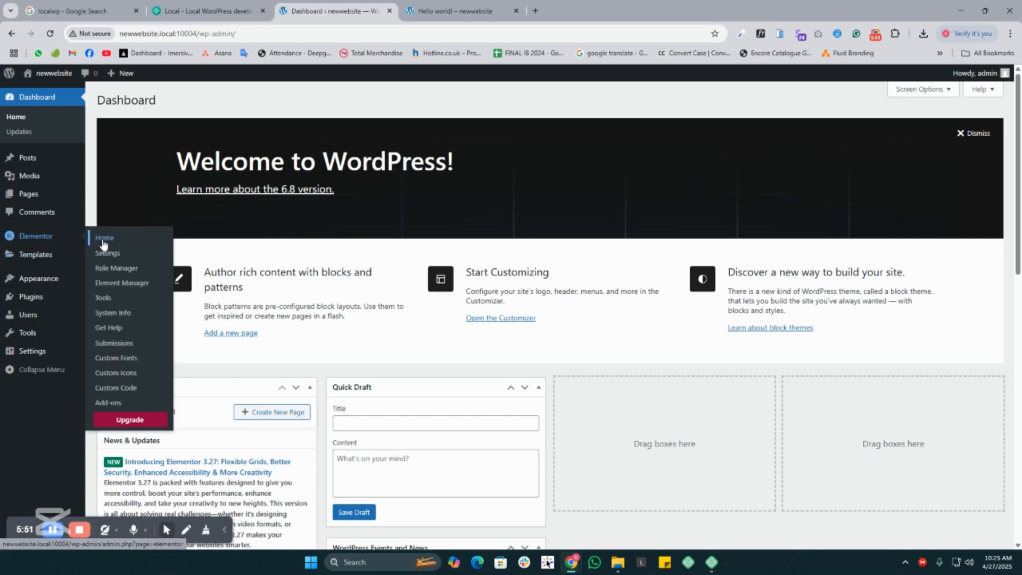
mouse_move(24, 261)
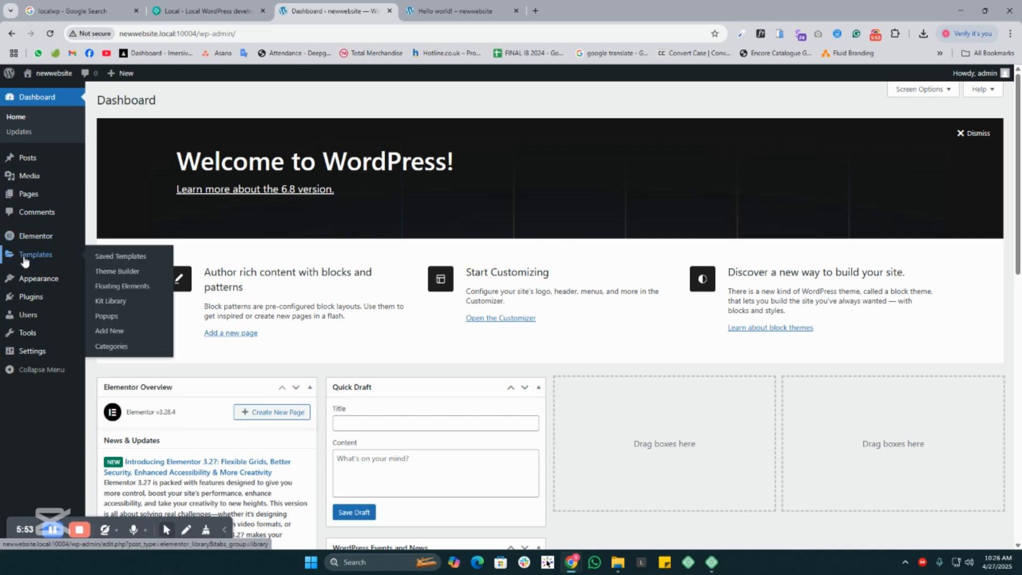
drag(44, 261, 206, 246)
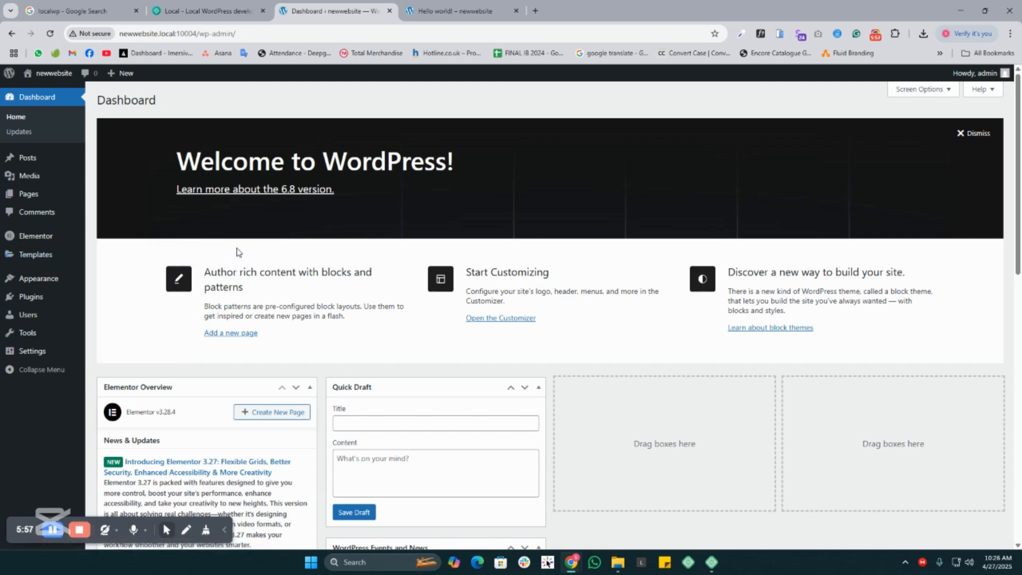
- Open the list of all users and examine the existing administrator account
mouse_move(33, 297)
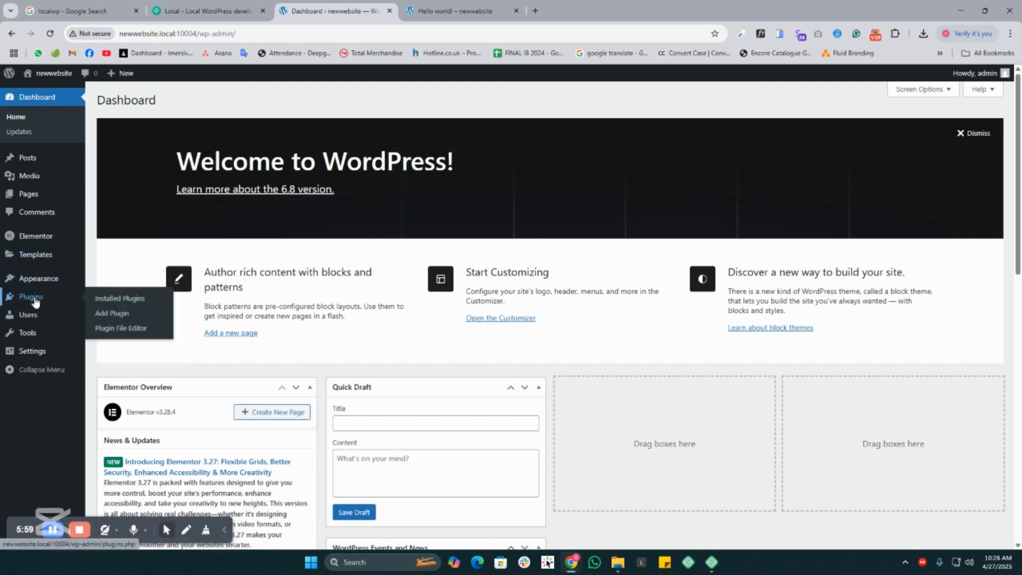
mouse_move(21, 324)
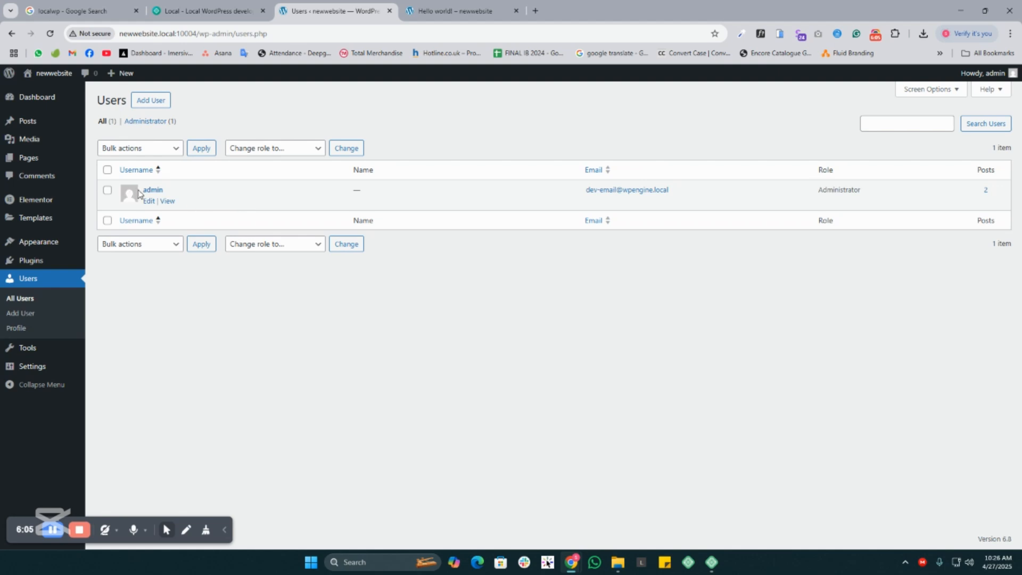
drag(200, 194, 127, 197)
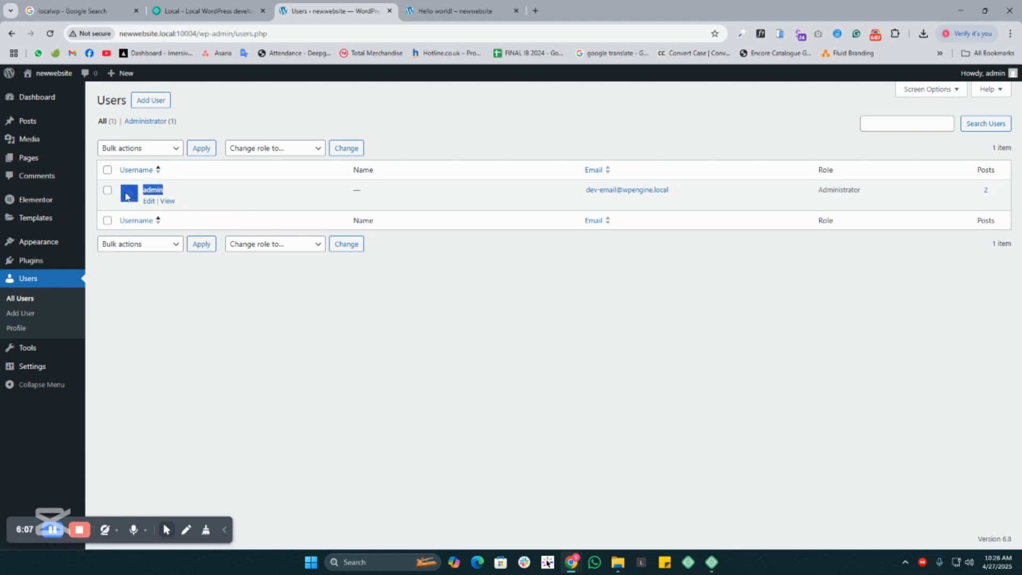
- Open the form for adding a new user and examine the roles available for assignment, from Subscriber to Administrator
click(150, 100)
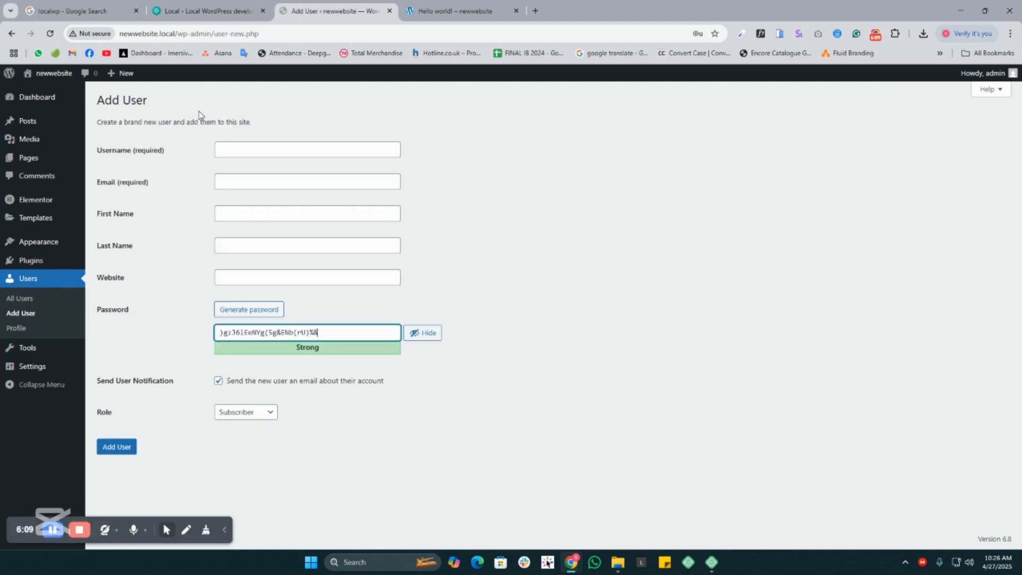
double_click(104, 411)
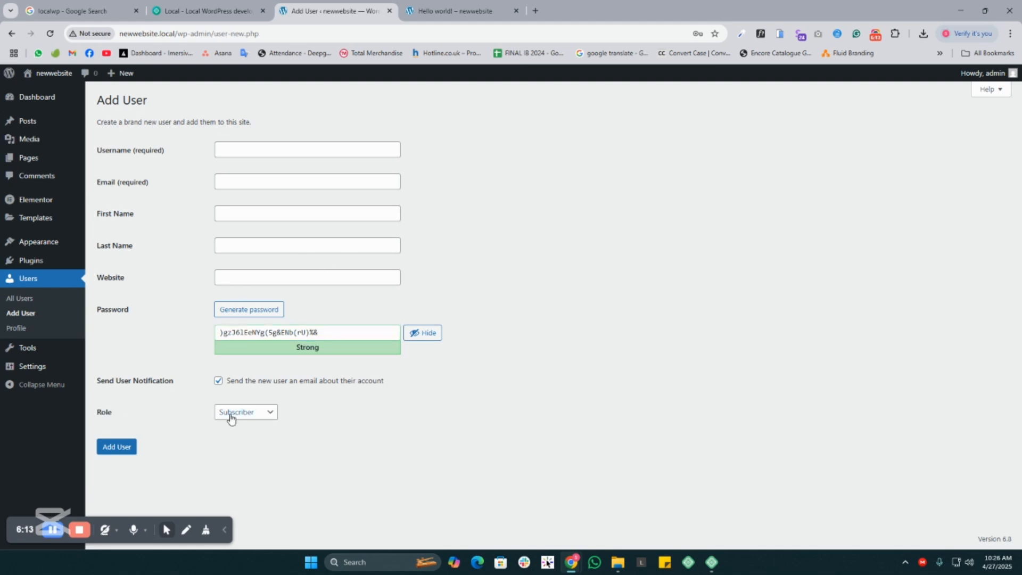
click(253, 419)
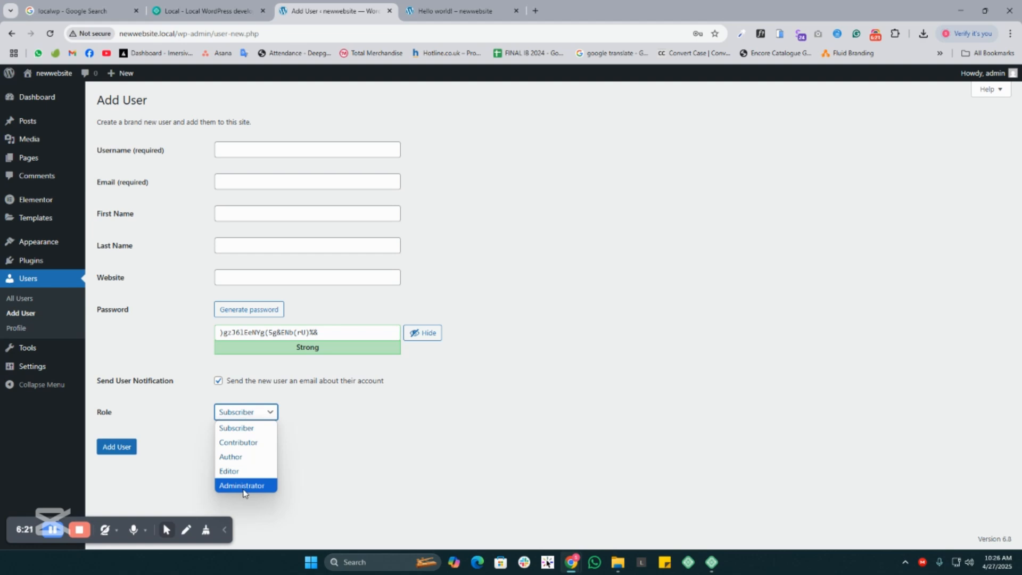
click(53, 531)
click(252, 415)
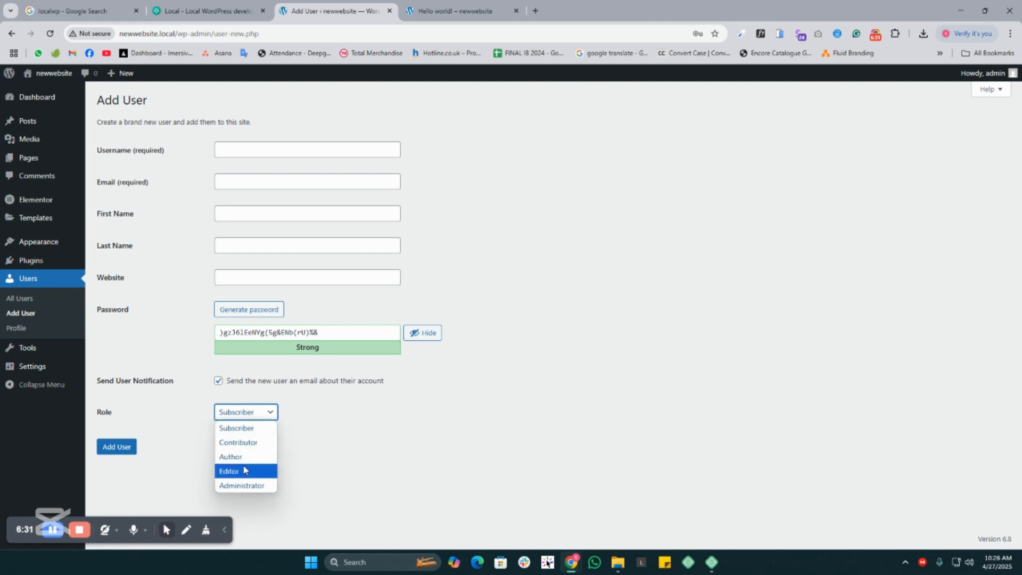
click(329, 446)
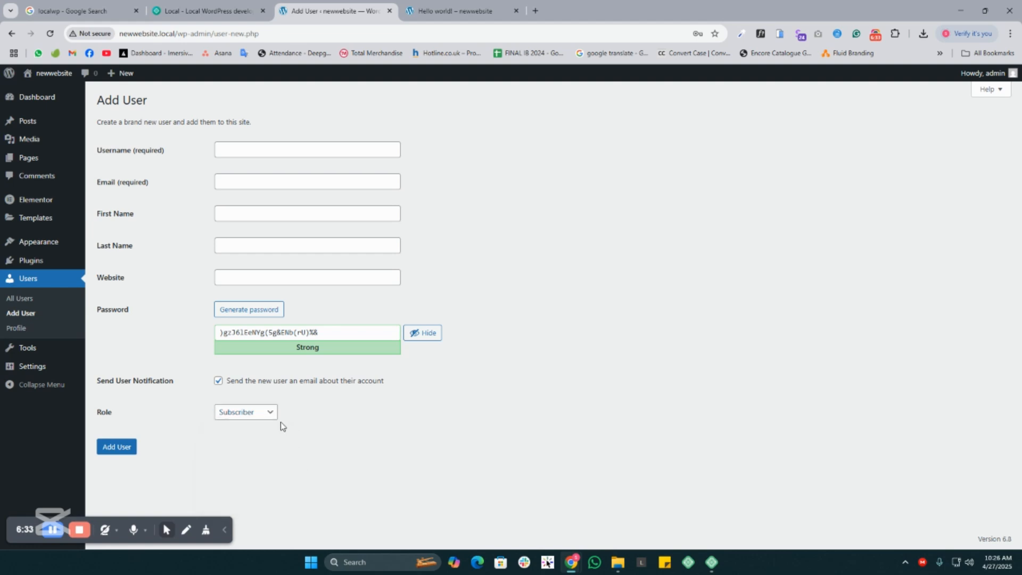
click(256, 416)
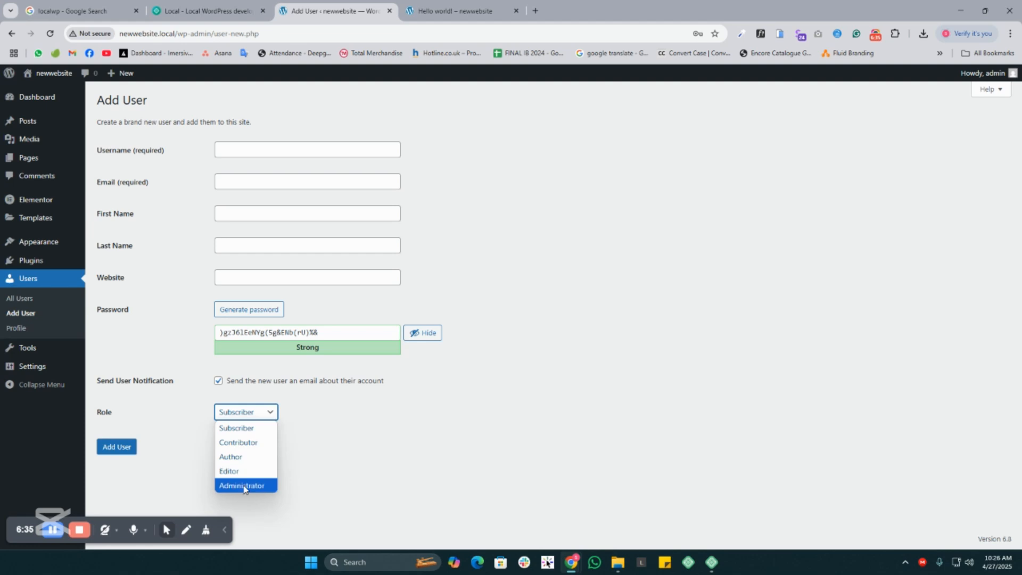
click(328, 442)
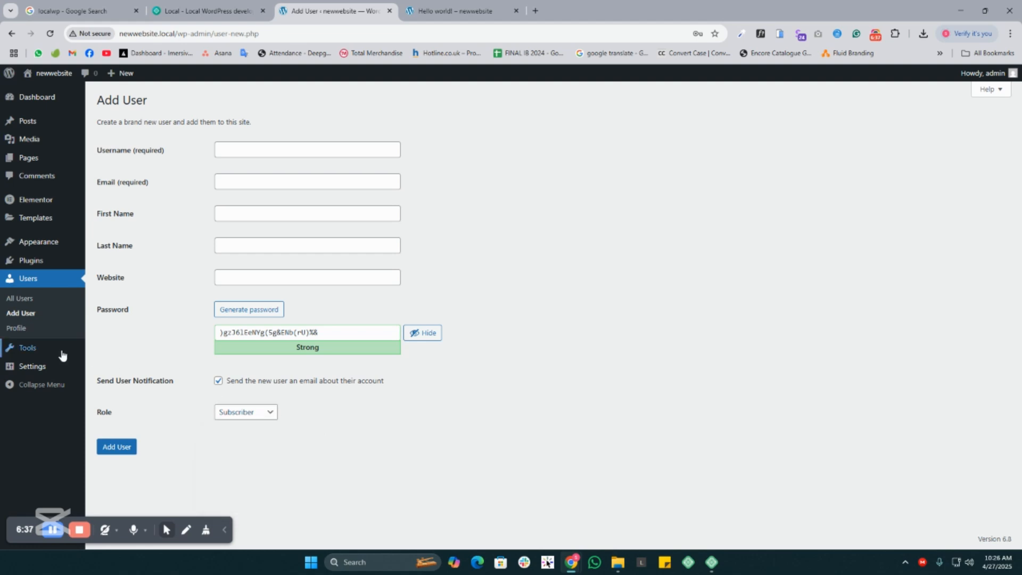
- Leave the new-user form without saving and examine the available importers in the Tools section, including RSS and WordPress
click(32, 353)
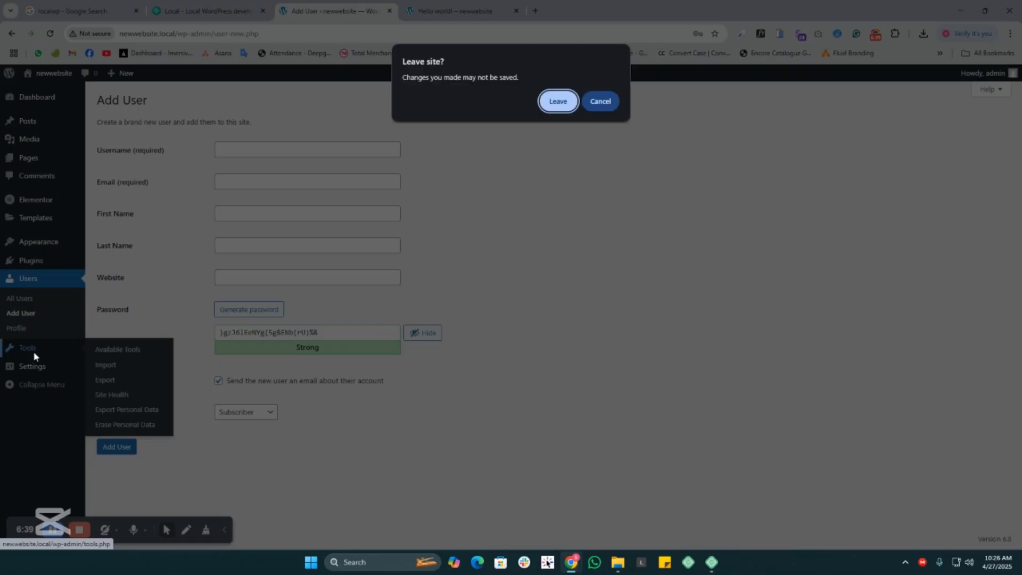
click(557, 101)
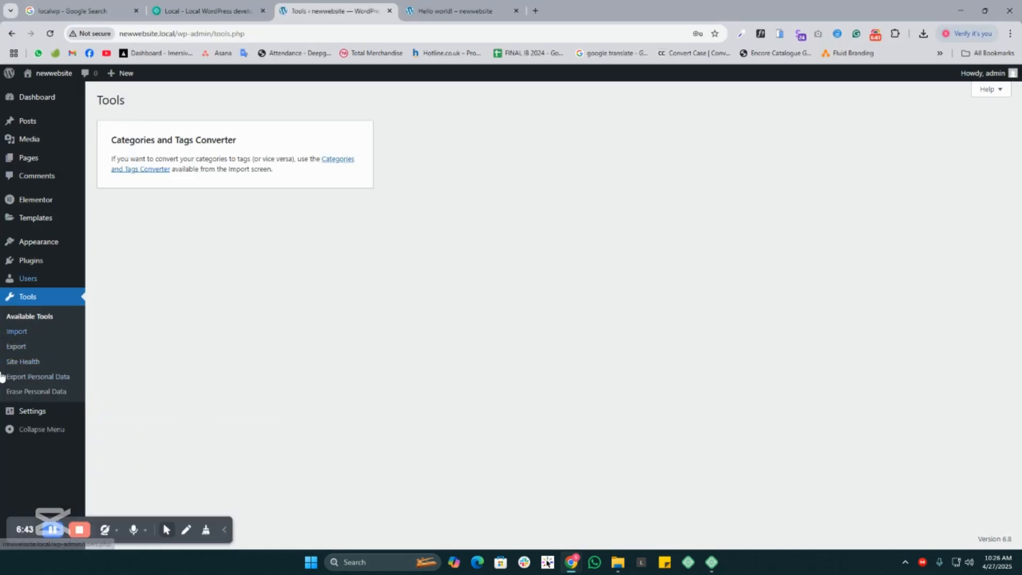
click(21, 333)
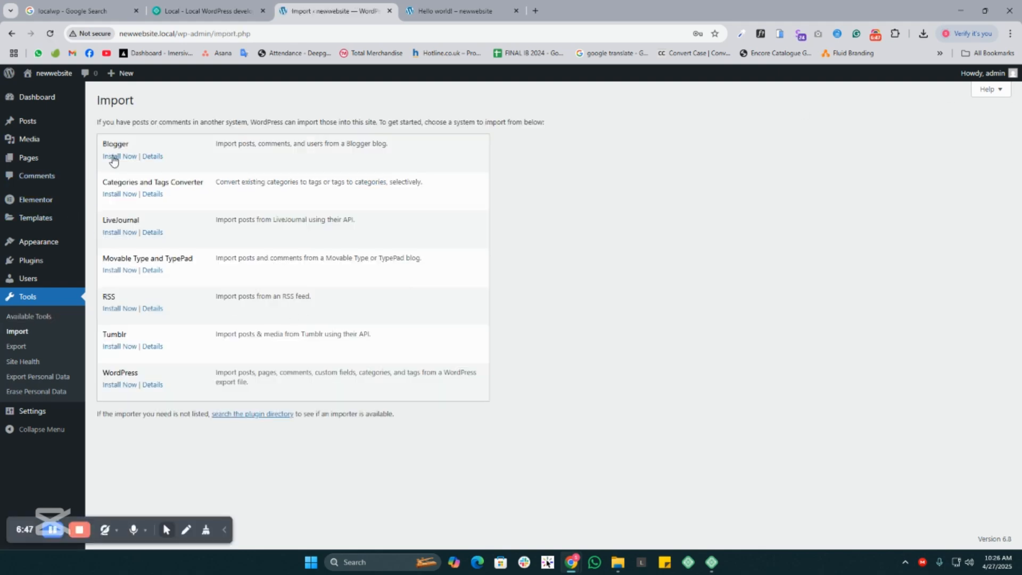
drag(105, 375, 147, 377)
drag(103, 297, 154, 298)
drag(103, 373, 138, 371)
- Export the posts in "New category" to the file newwebsite.WordPress.2025-04-27.xml, and return to the list of importers
click(17, 346)
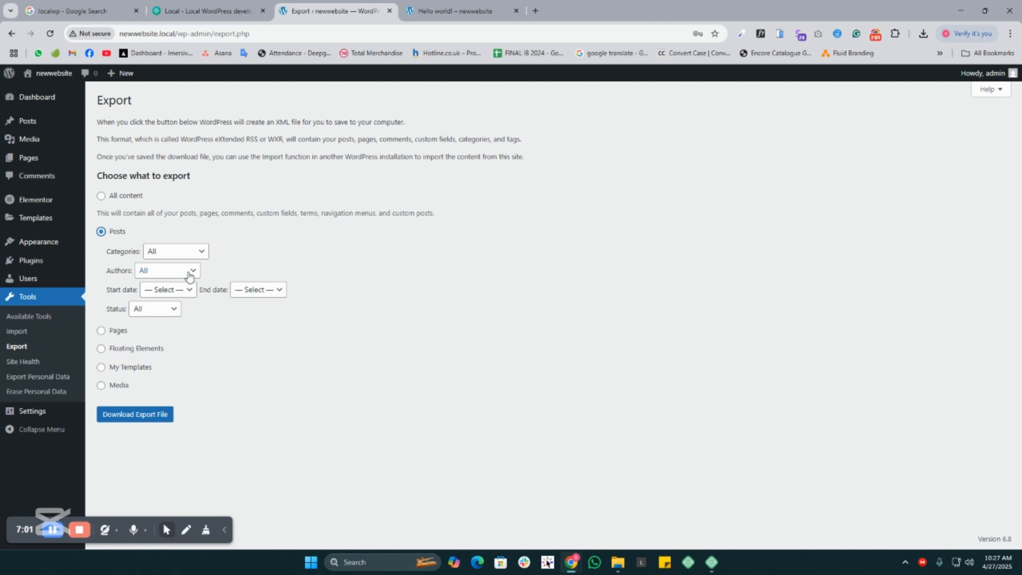
click(193, 252)
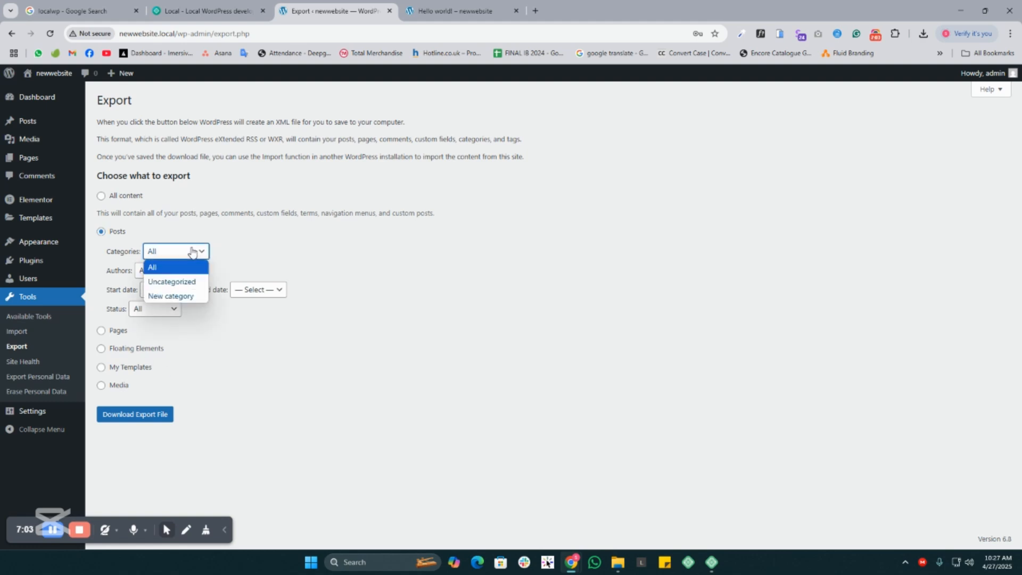
click(175, 296)
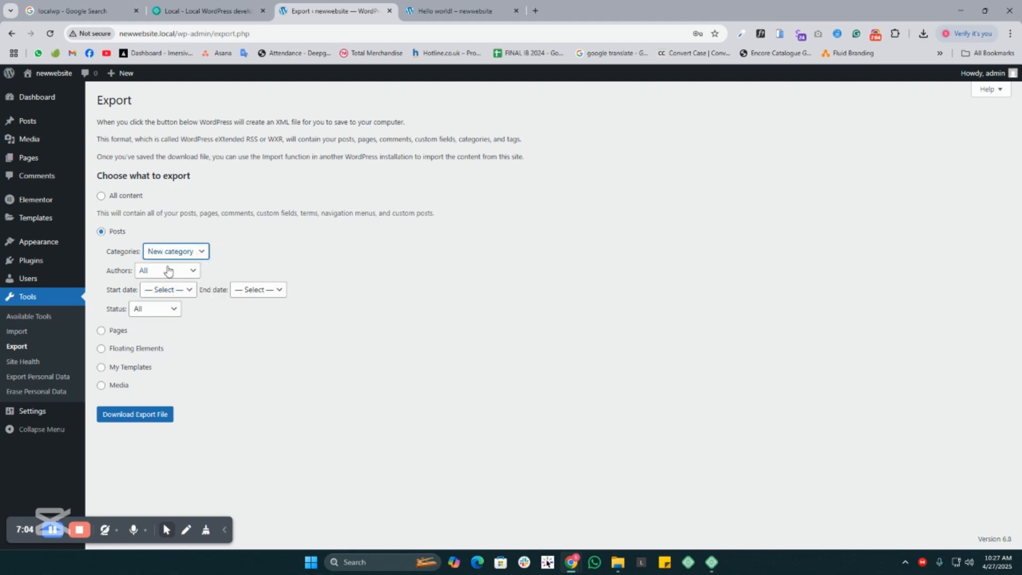
click(235, 342)
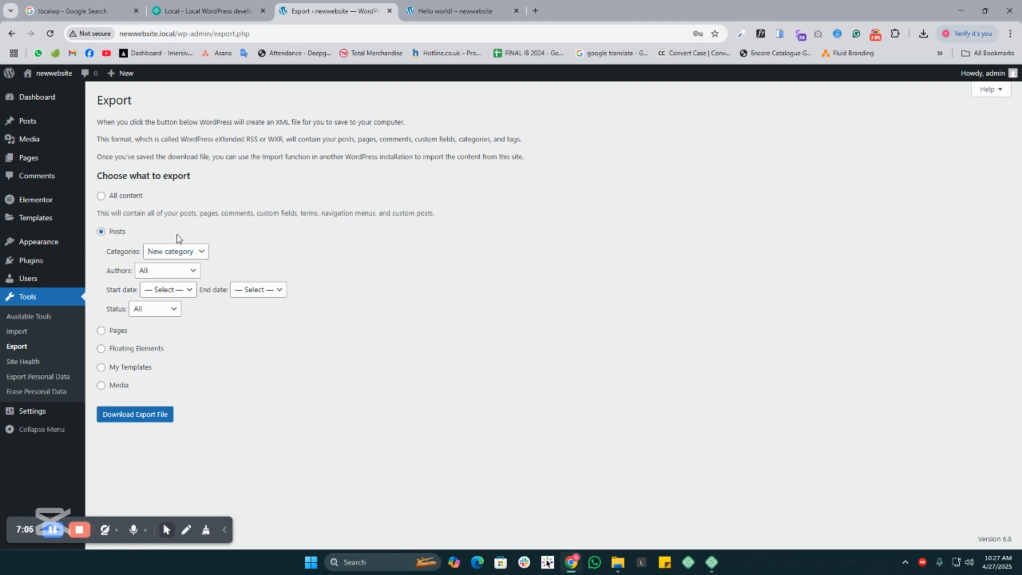
click(137, 413)
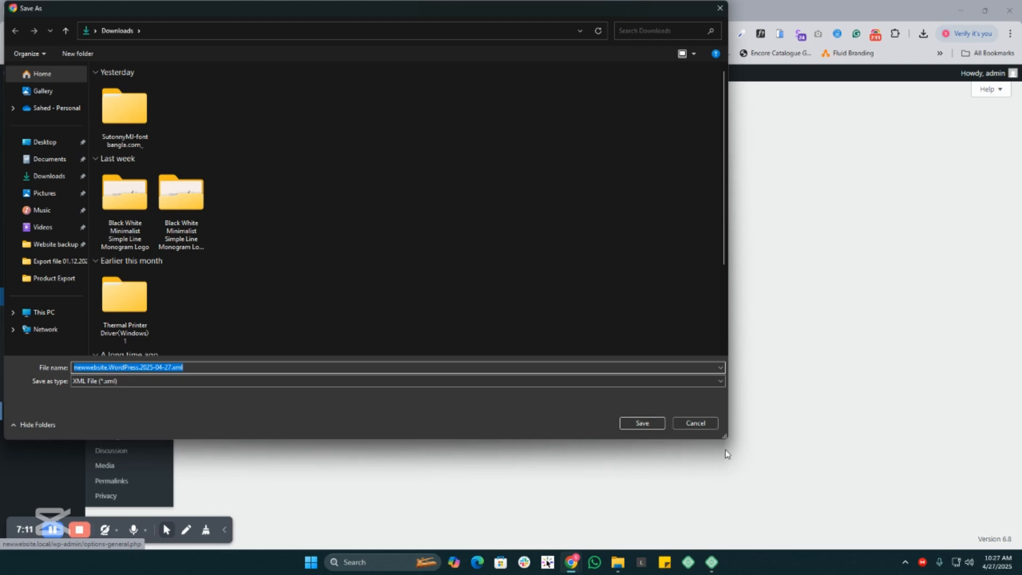
click(642, 422)
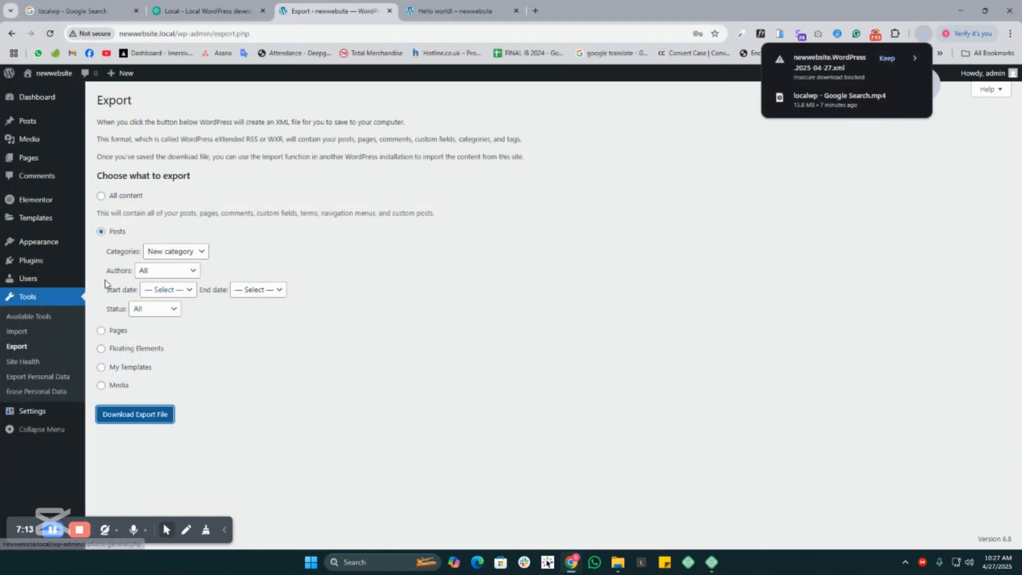
click(16, 331)
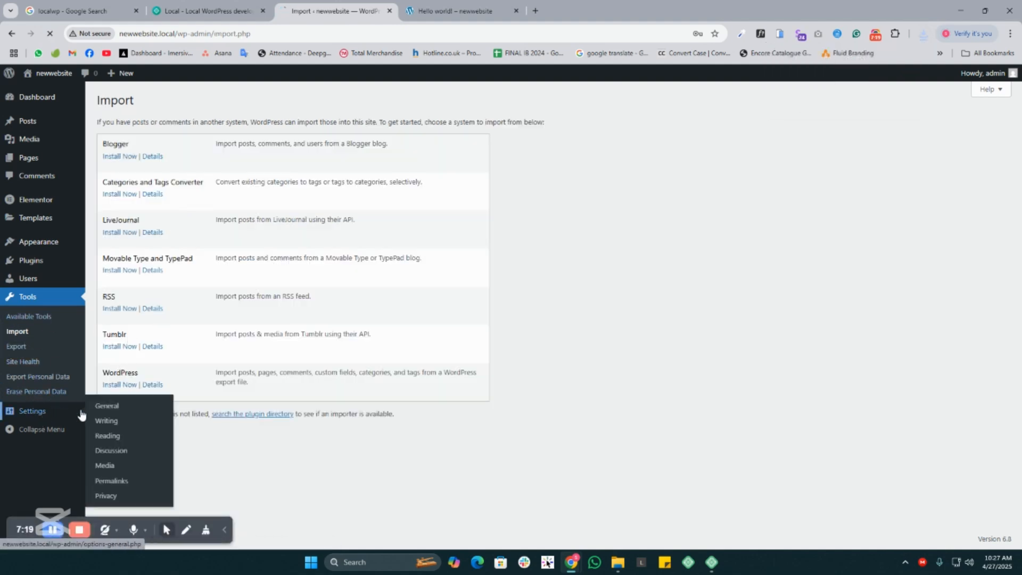
- Change the site title to "New website for" in the General settings and save the changes
click(37, 417)
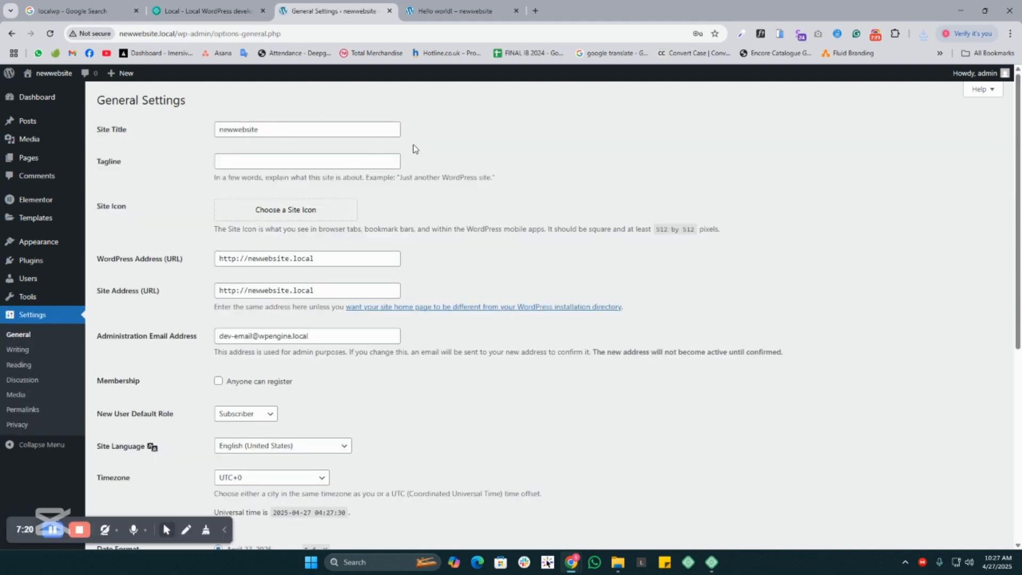
drag(283, 123, 190, 139)
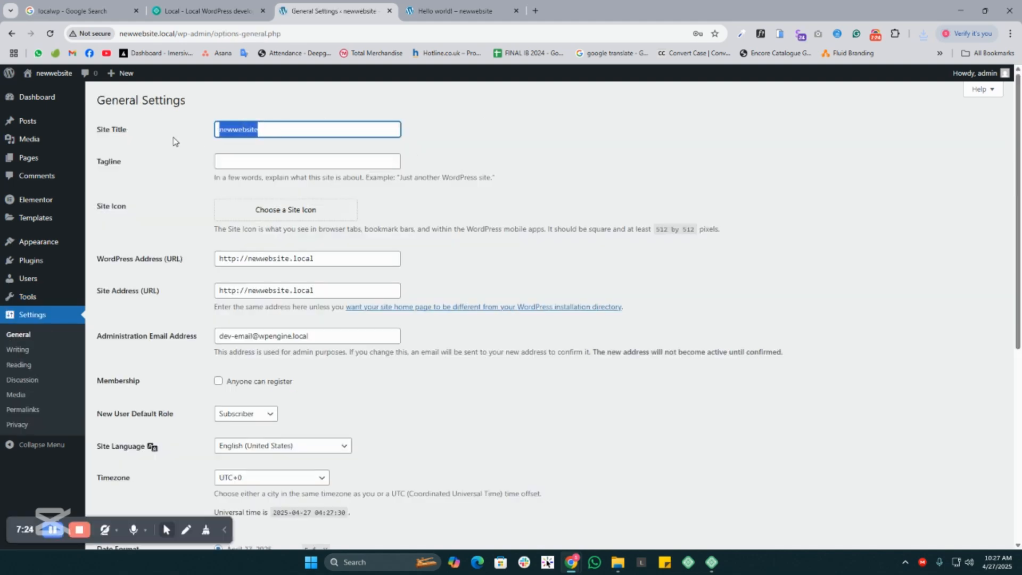
text(New w)
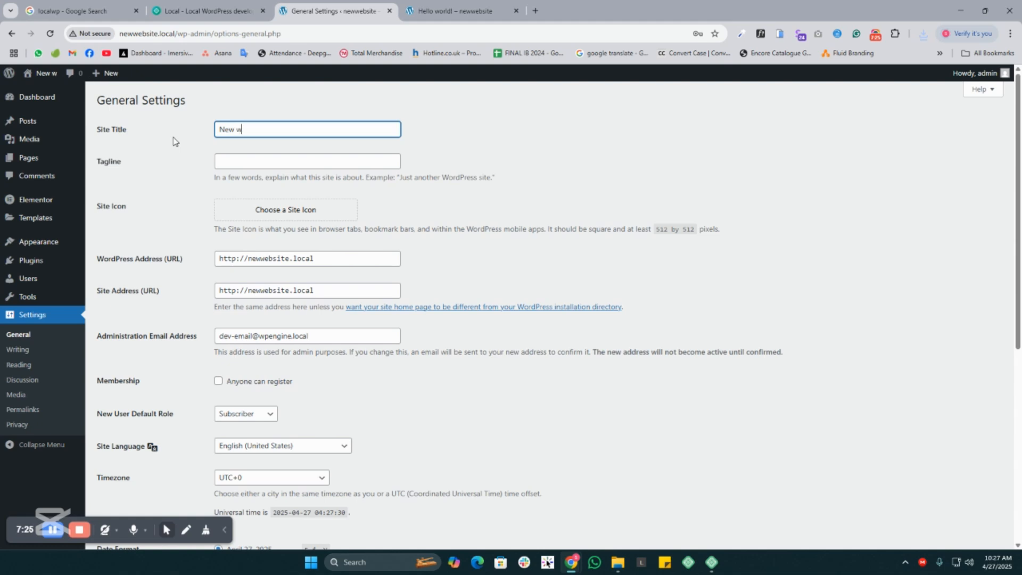
text(ebsite)
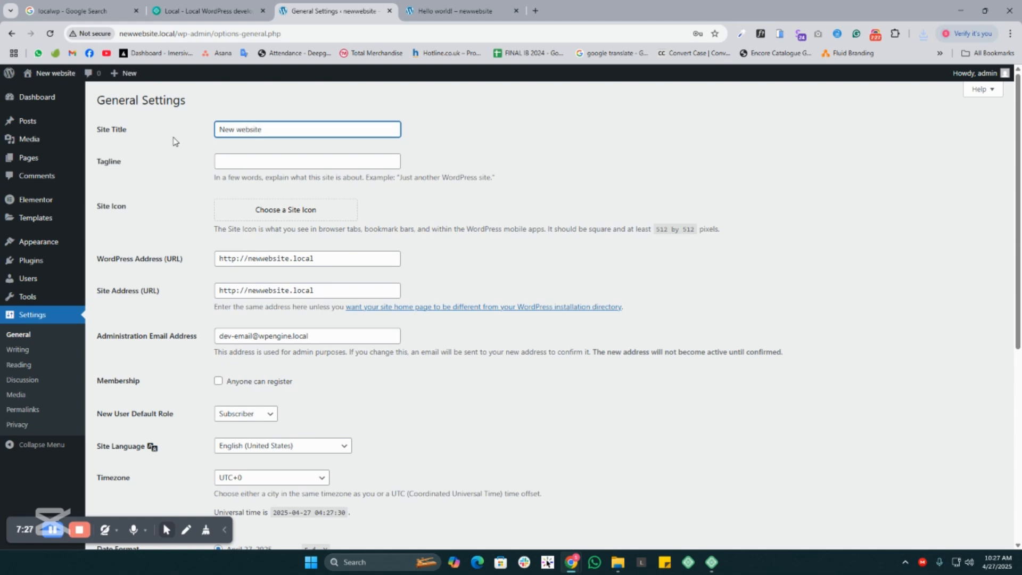
text( for)
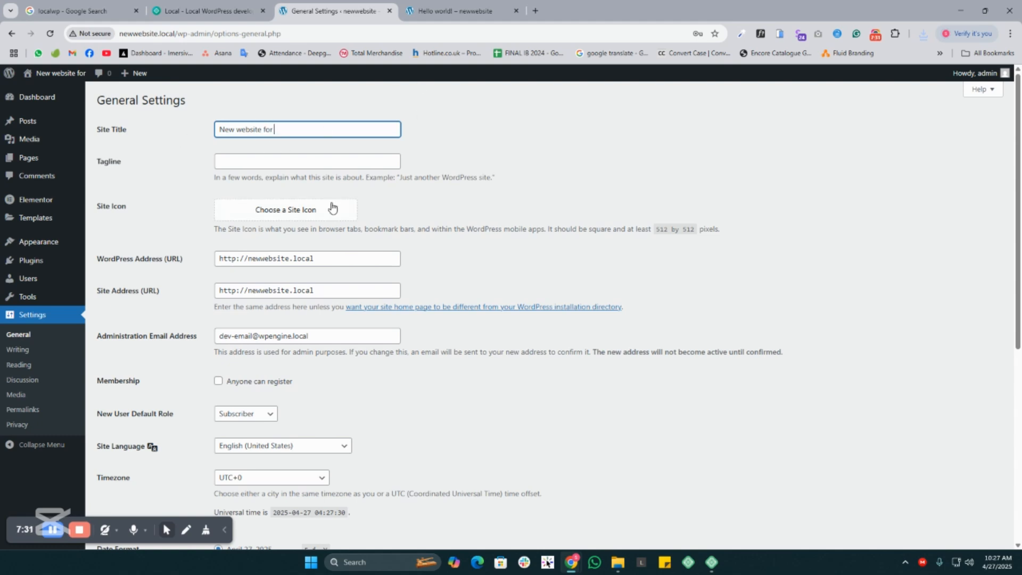
click(232, 160)
click(130, 209)
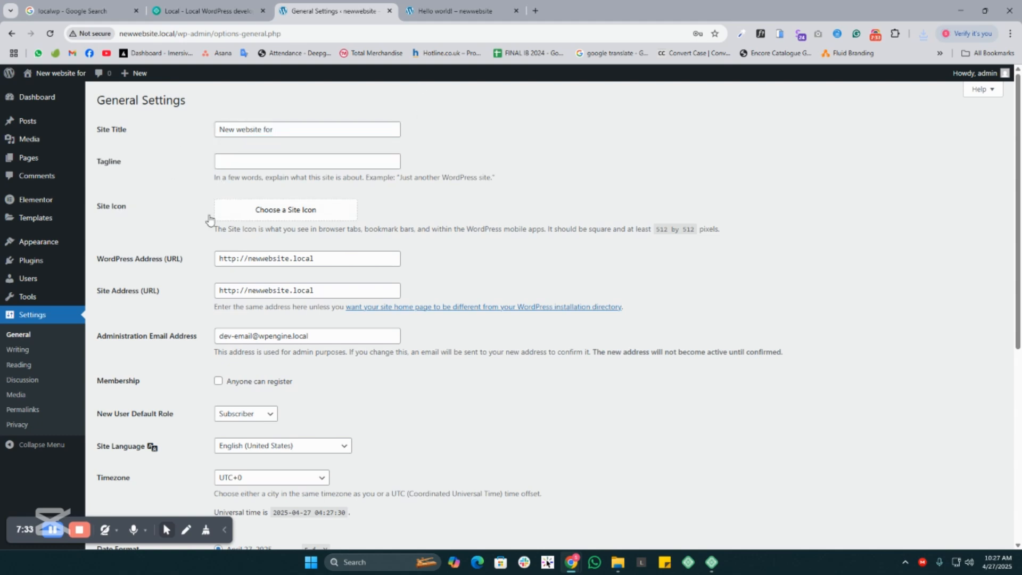
scroll(369, 322, down, 6)
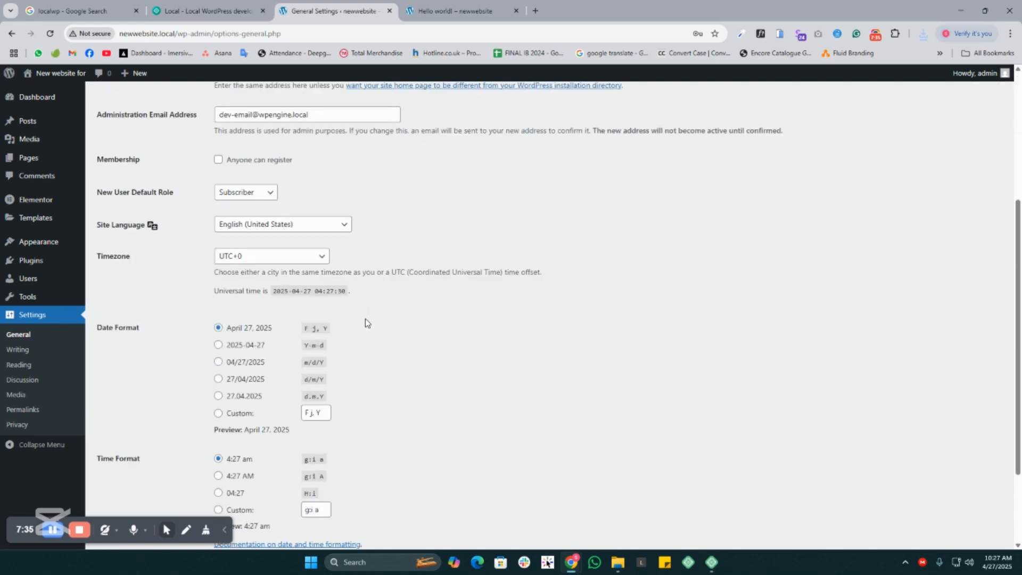
click(130, 498)
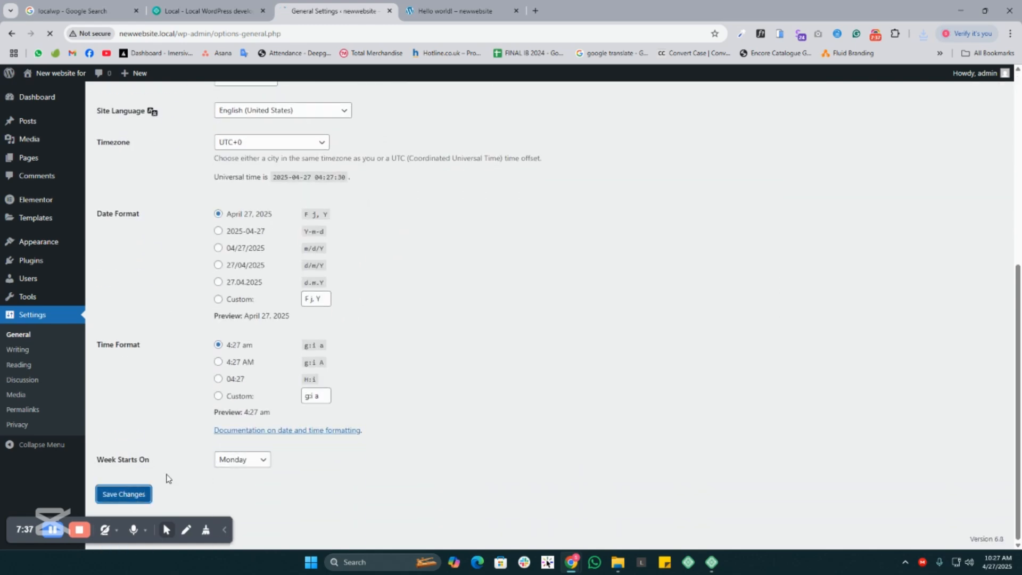
- Examine the Writing settings, including the mail server, login name and password fields for posting via email
click(25, 354)
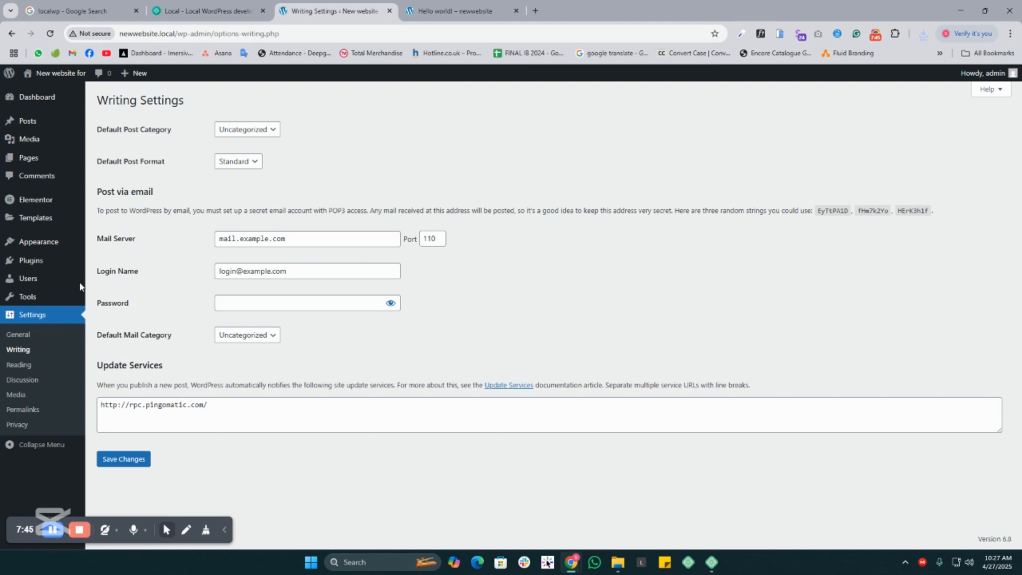
drag(103, 237, 172, 243)
click(173, 243)
drag(100, 271, 141, 275)
drag(101, 304, 193, 319)
click(194, 321)
- Open the Reading settings and compare the homepage display options of latest posts and a static page
click(18, 365)
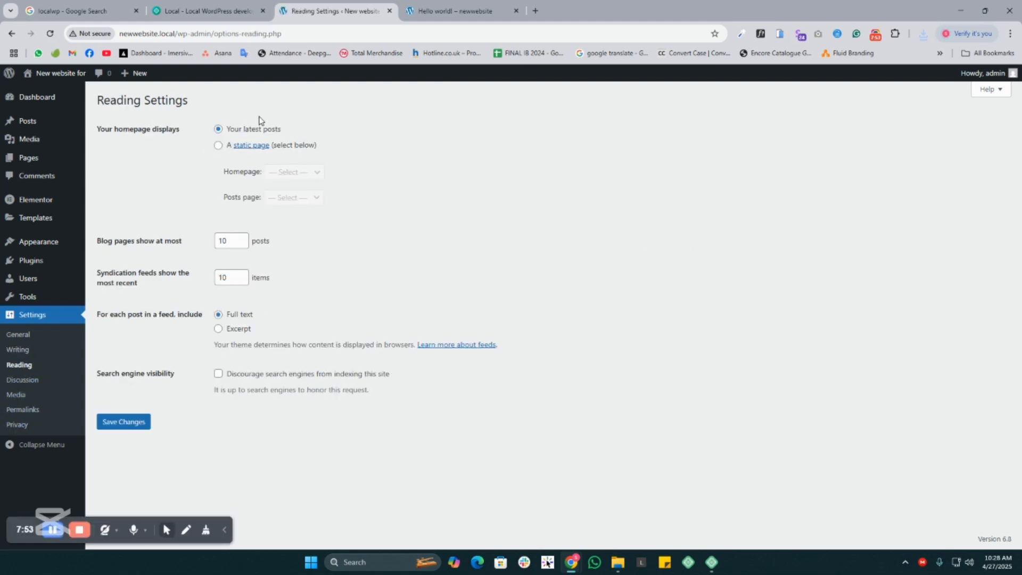
click(218, 146)
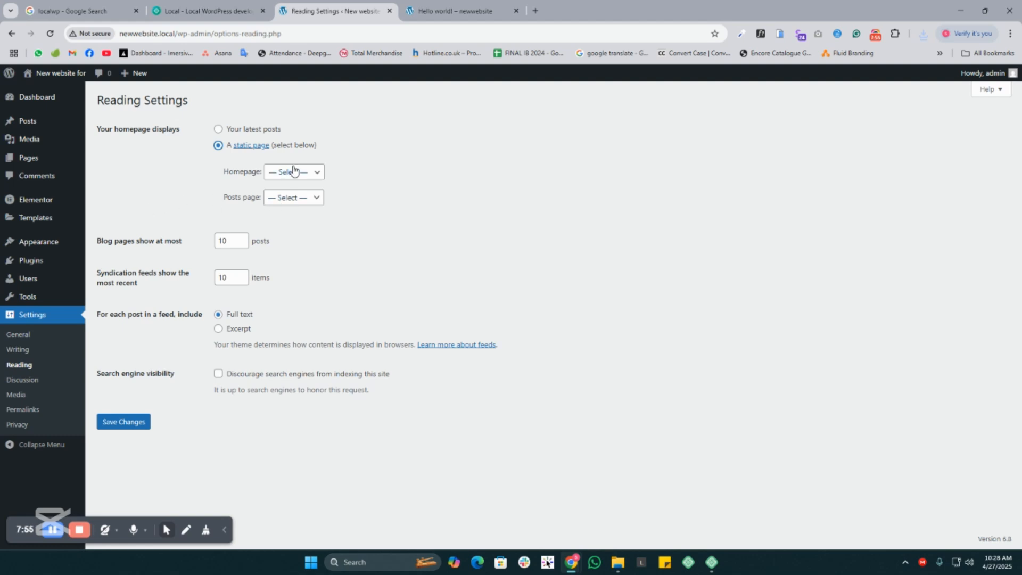
click(218, 129)
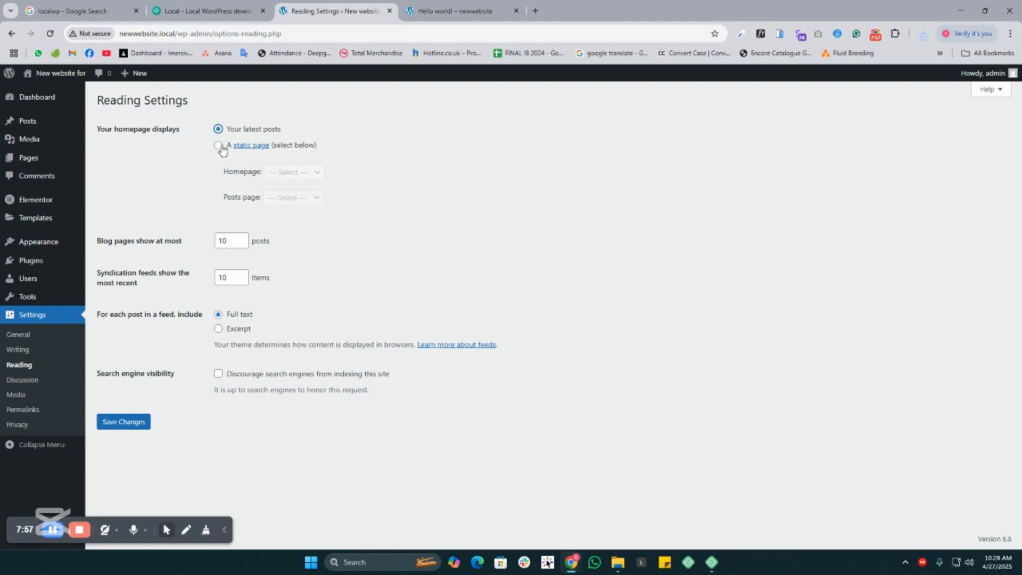
click(219, 146)
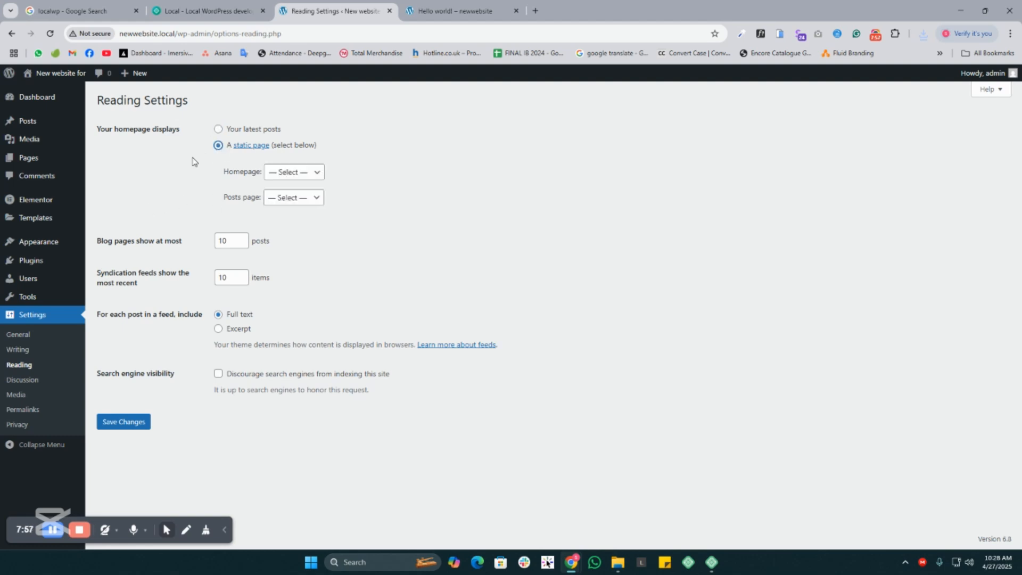
click(298, 173)
- Switch to the live site tab, examine the "Hello world!" post and go to the site's front page
click(455, 10)
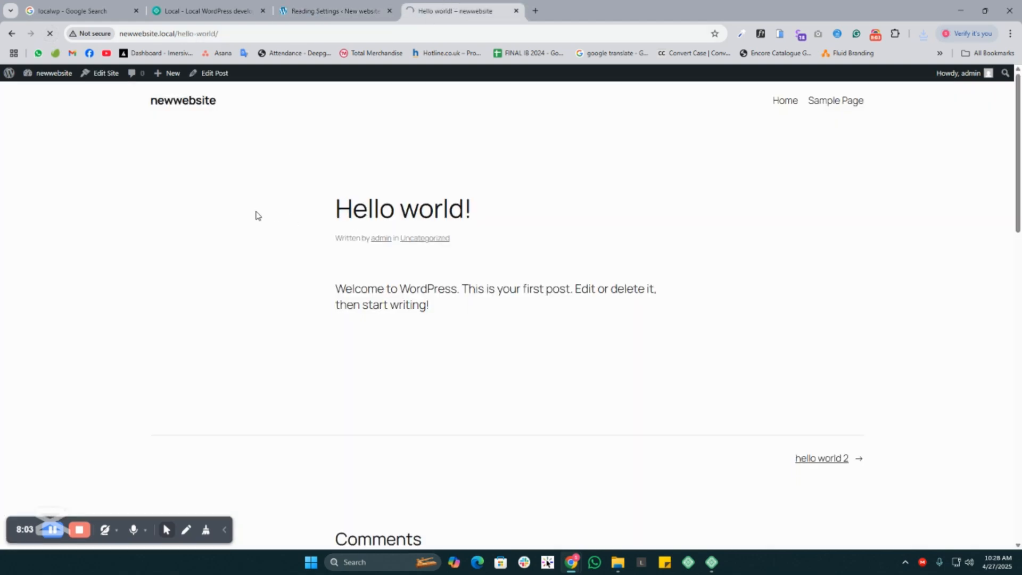
drag(298, 205, 495, 212)
click(548, 213)
drag(249, 201, 475, 149)
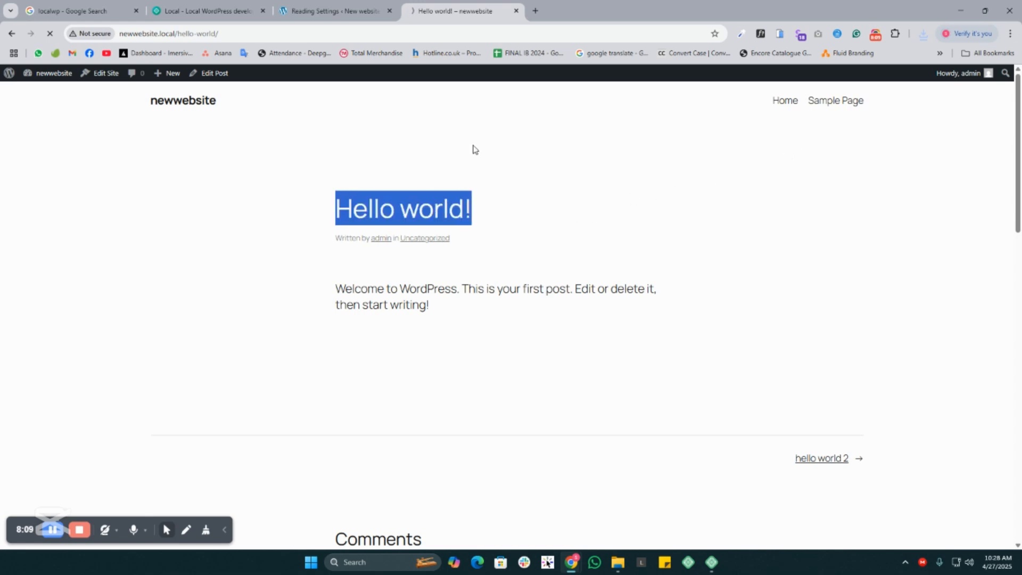
click(173, 100)
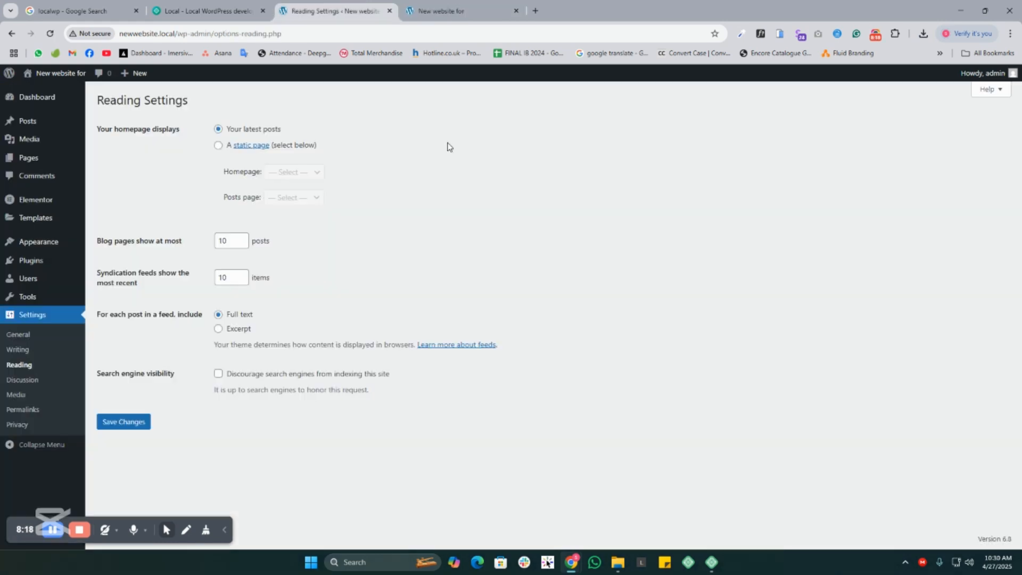
- Set the site's homepage display to a static page and choose Home as the homepage
click(219, 147)
click(298, 173)
click(293, 204)
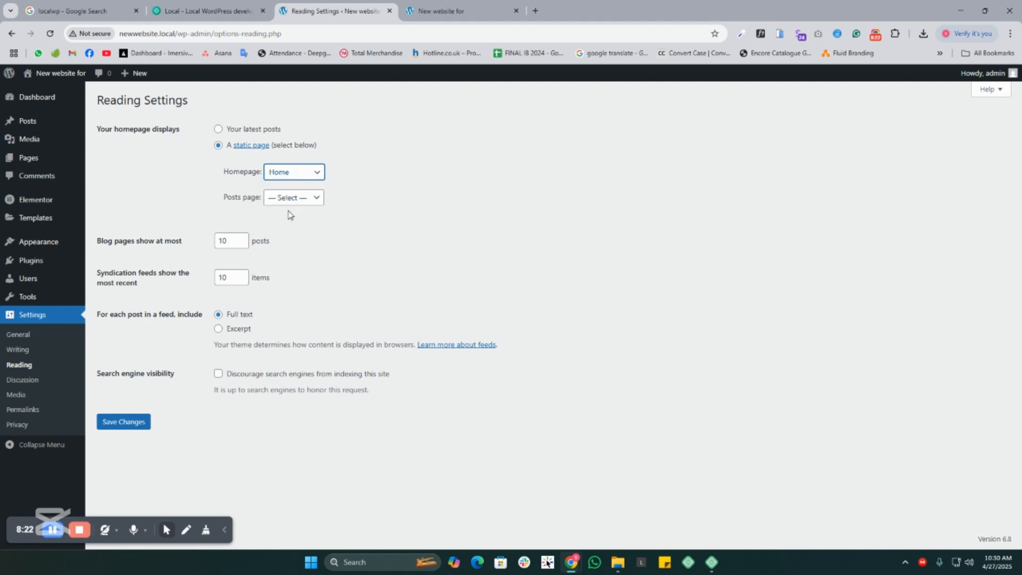
- Switch to the live site tab and examine the Archives list of posts on the front page
click(456, 7)
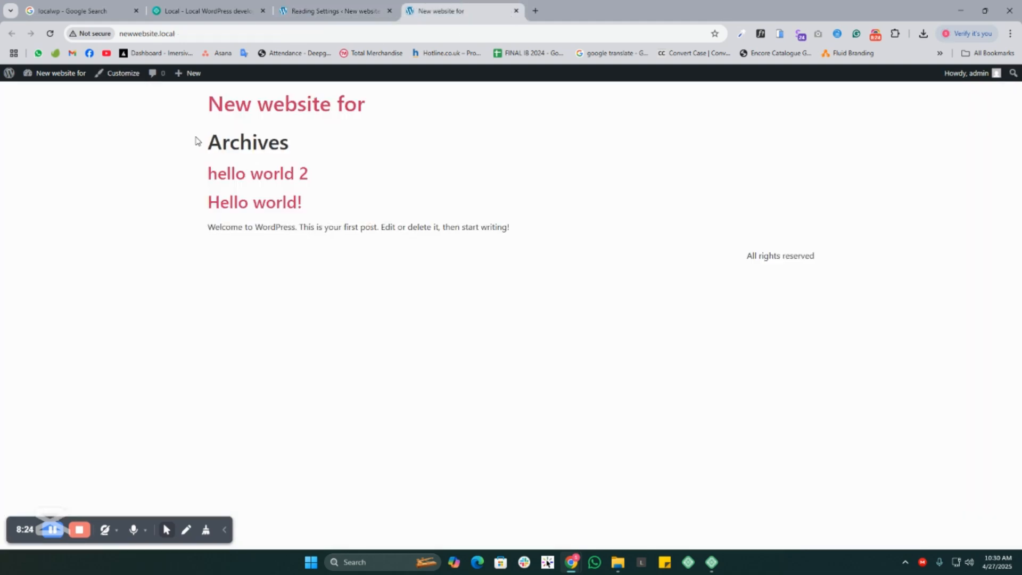
drag(193, 136, 392, 319)
click(330, 231)
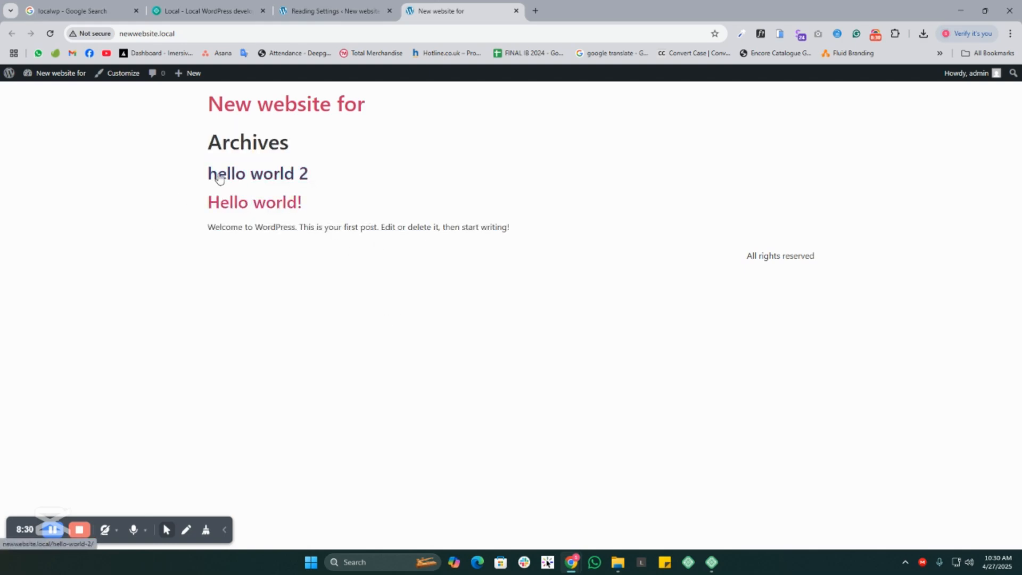
drag(176, 177, 406, 244)
click(409, 276)
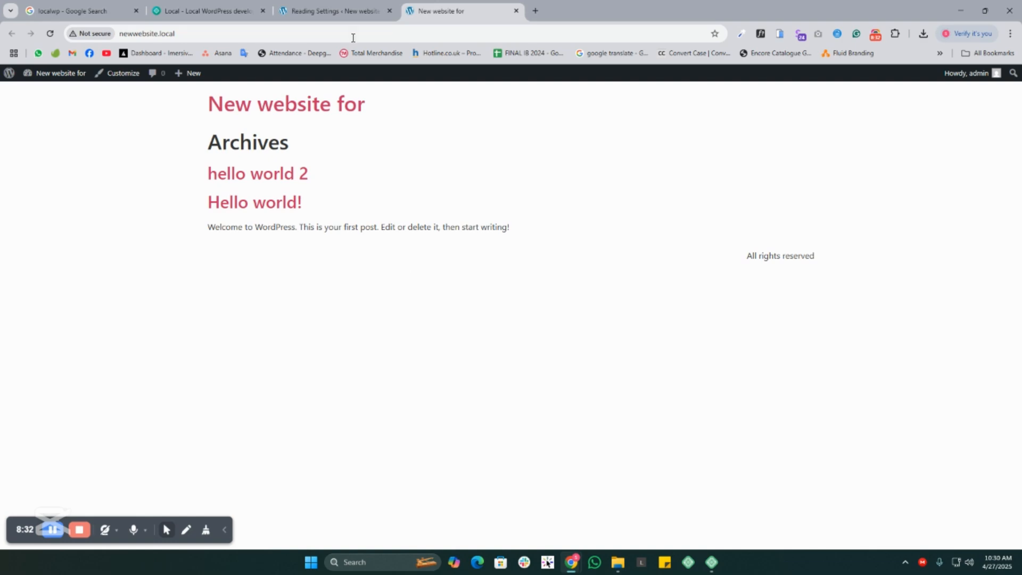
- Save the Reading settings and reload the live site's front page to check the page heading
click(341, 8)
click(126, 420)
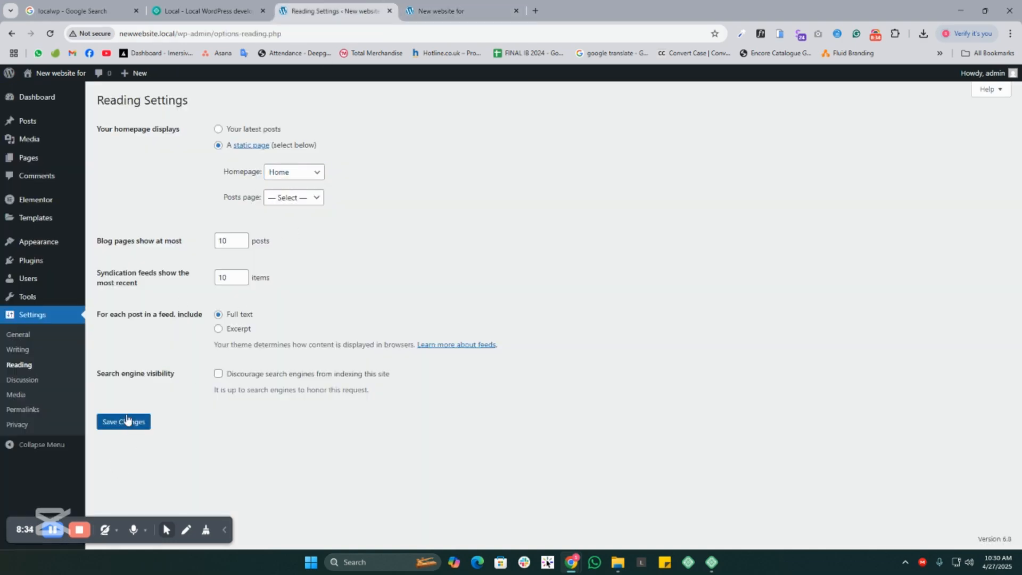
click(460, 11)
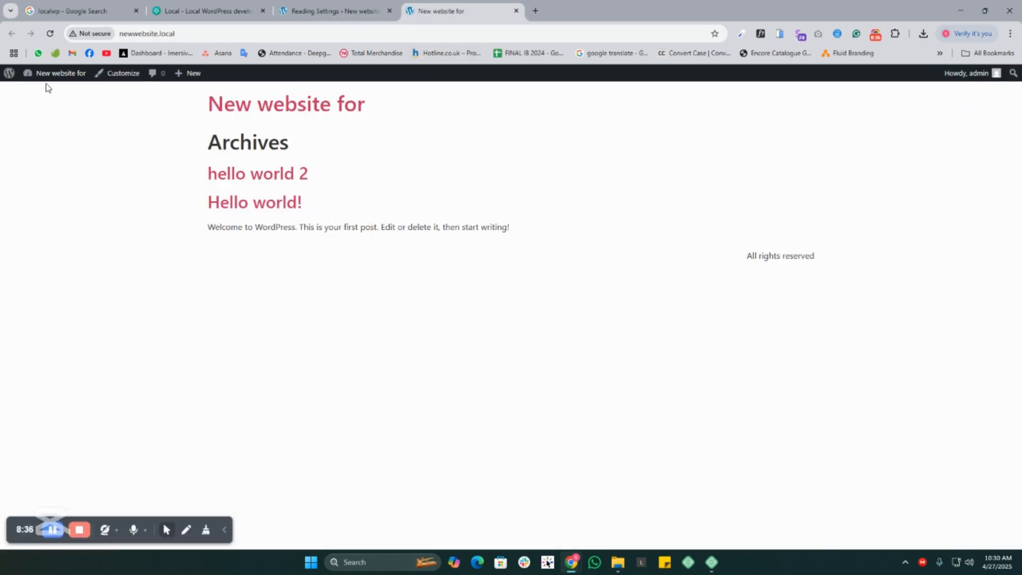
click(50, 33)
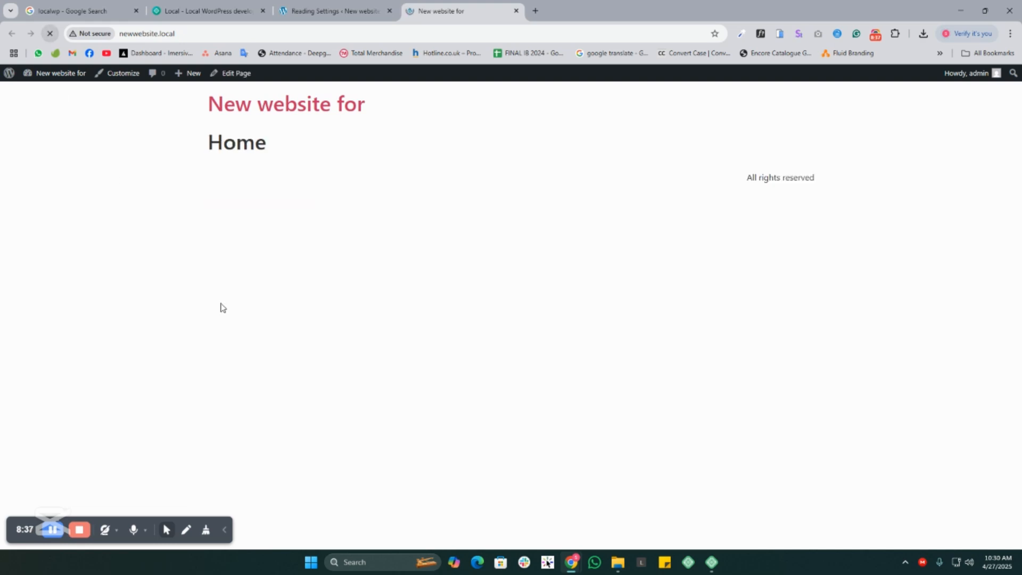
drag(196, 145, 351, 152)
click(184, 150)
drag(168, 138, 398, 150)
click(383, 97)
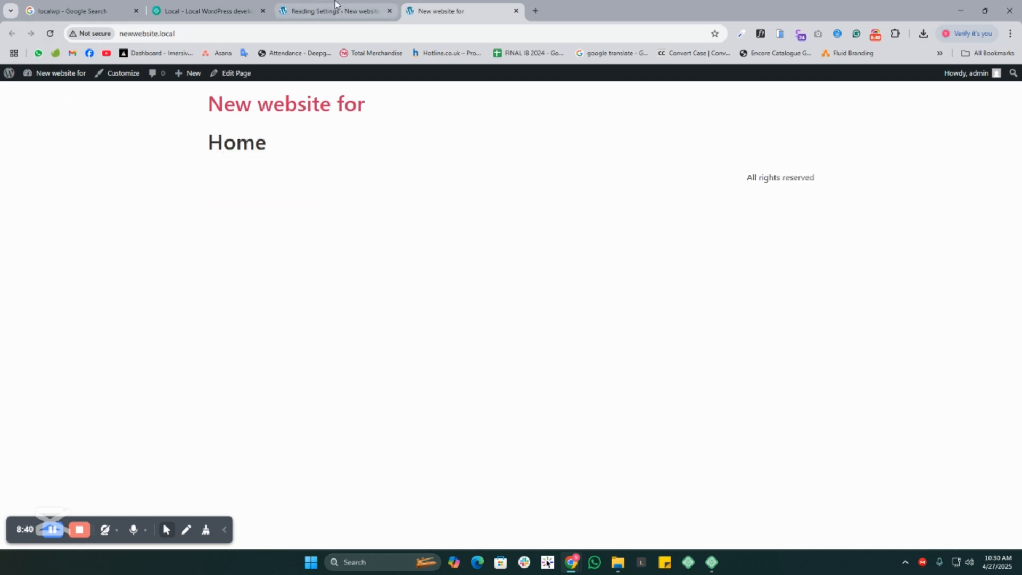
- Compare the homepage choice in the Reading settings with the live front page and its web address
click(335, 6)
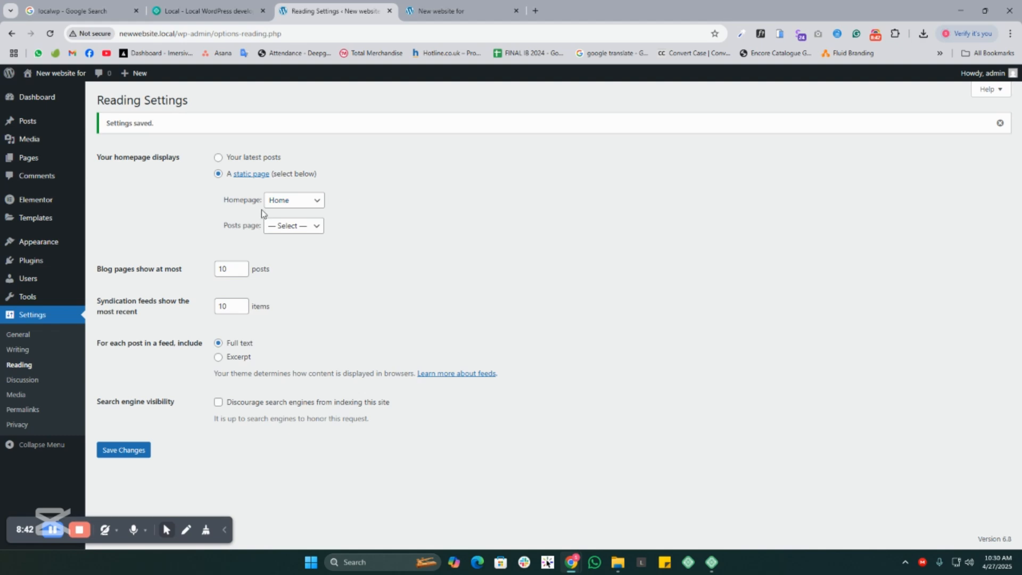
click(452, 11)
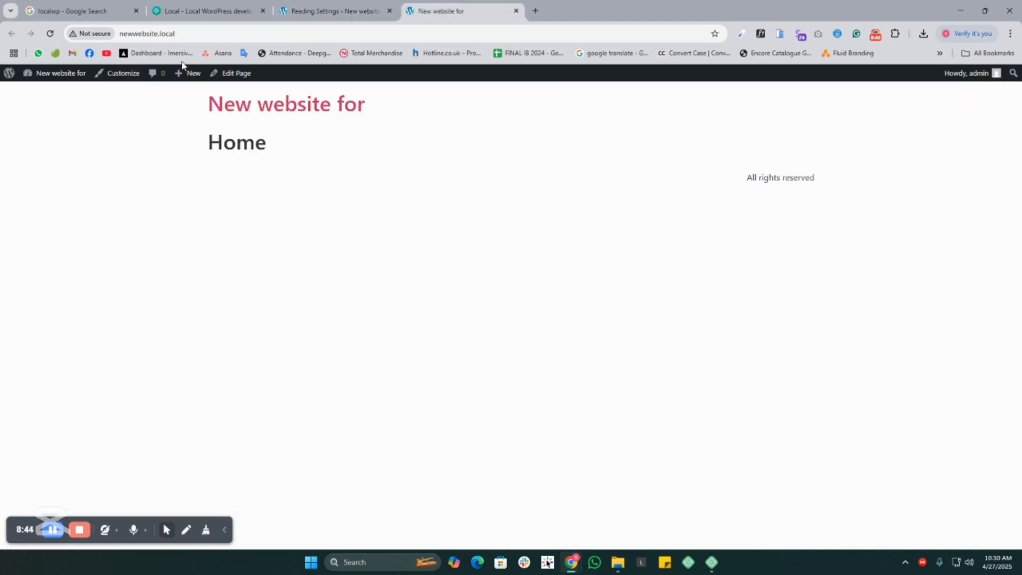
click(181, 33)
click(238, 332)
click(188, 30)
click(291, 258)
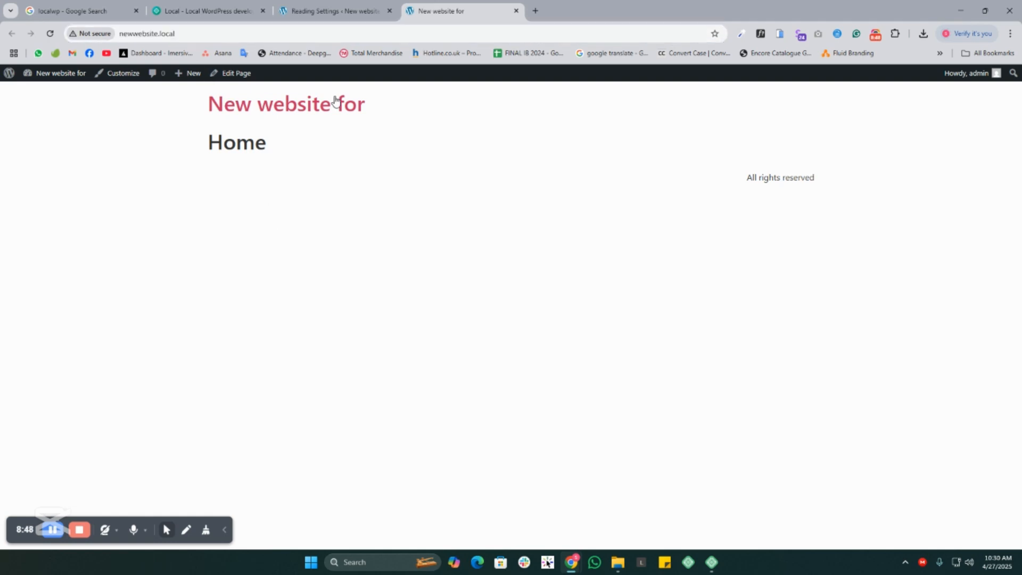
click(324, 10)
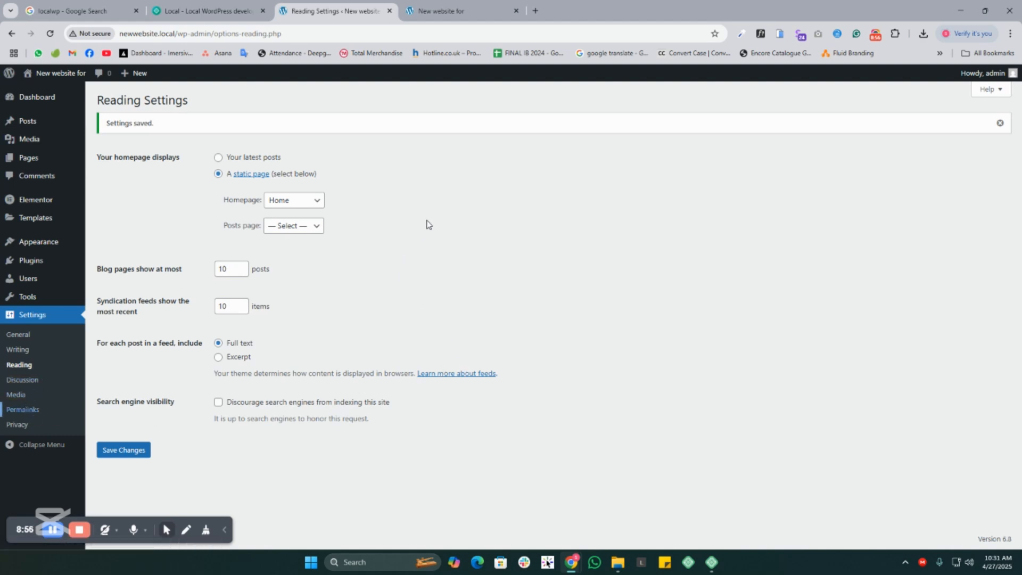
- Open the Permalink settings, try the Numeric structure, select Post name and save the changes
click(24, 408)
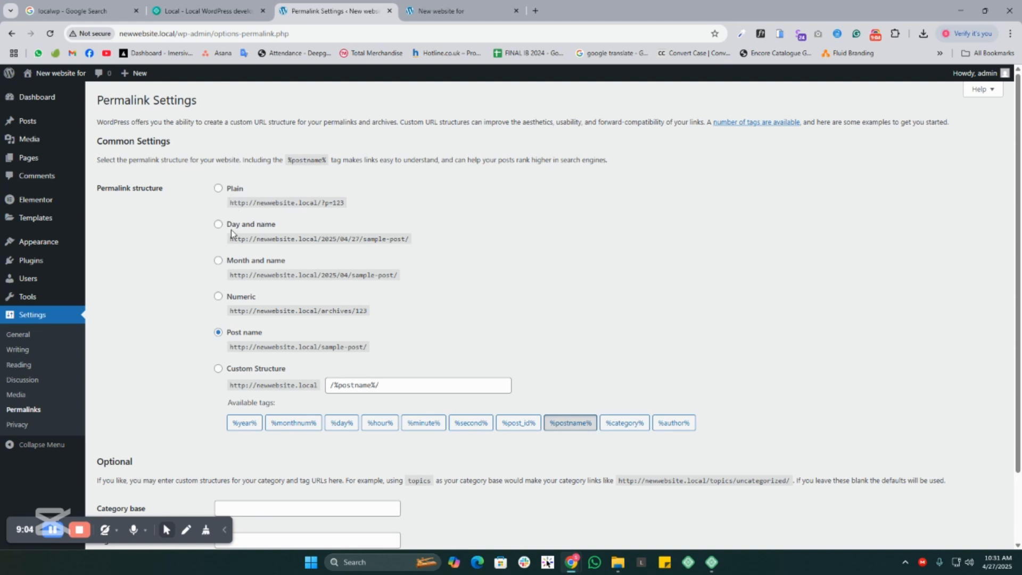
drag(231, 233, 297, 226)
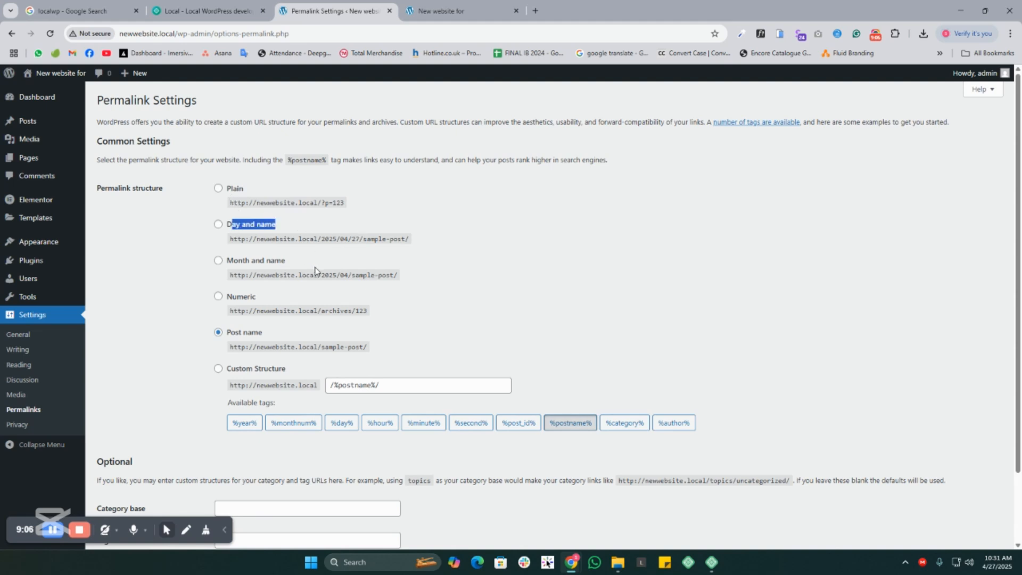
click(219, 298)
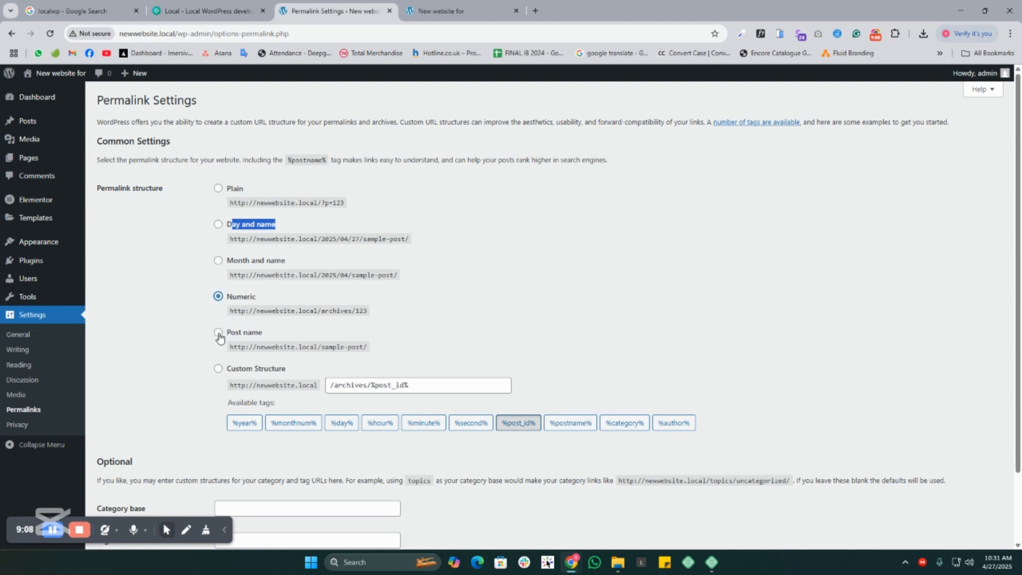
click(219, 332)
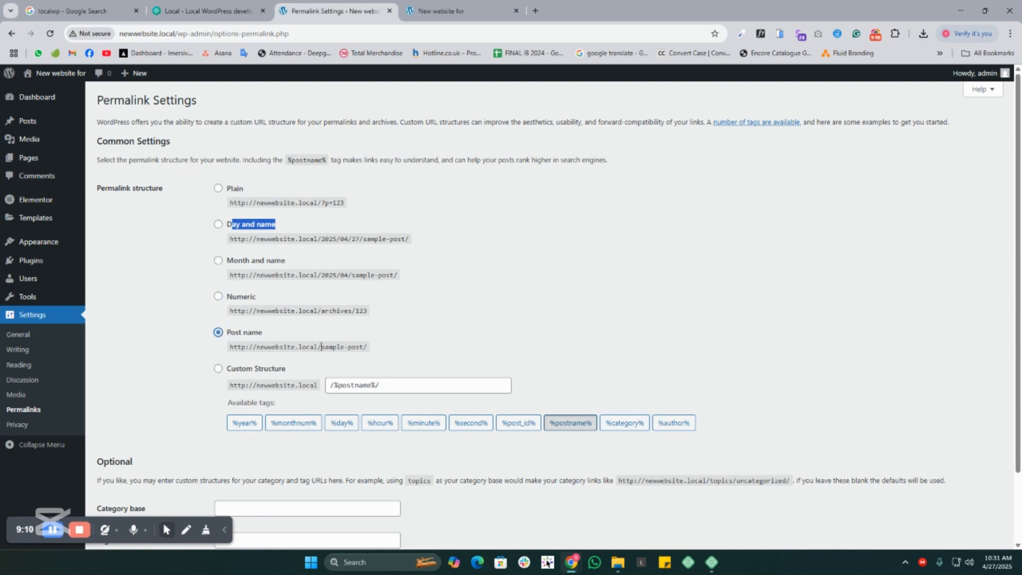
drag(320, 347, 366, 347)
click(365, 347)
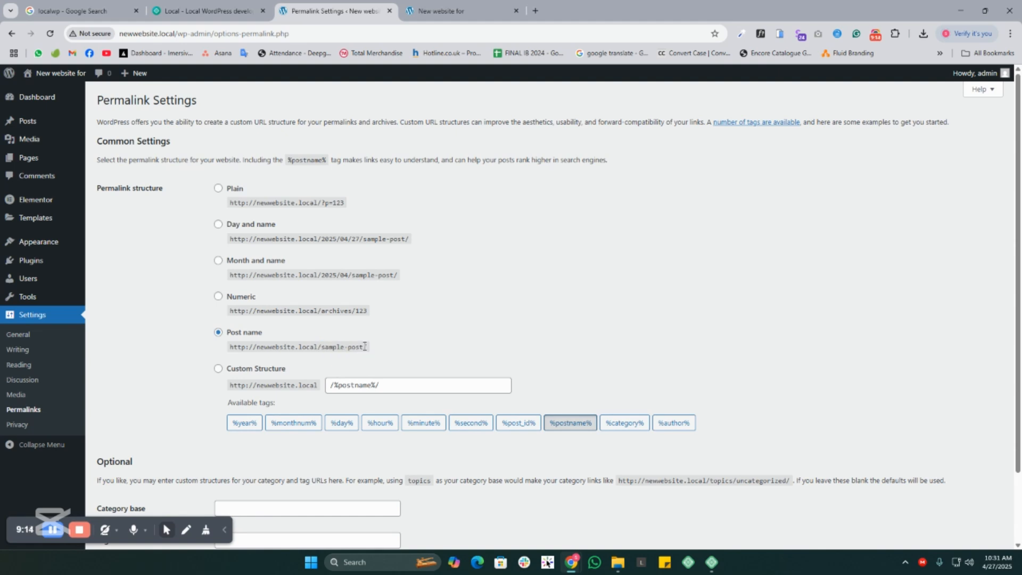
scroll(271, 298, down, 2)
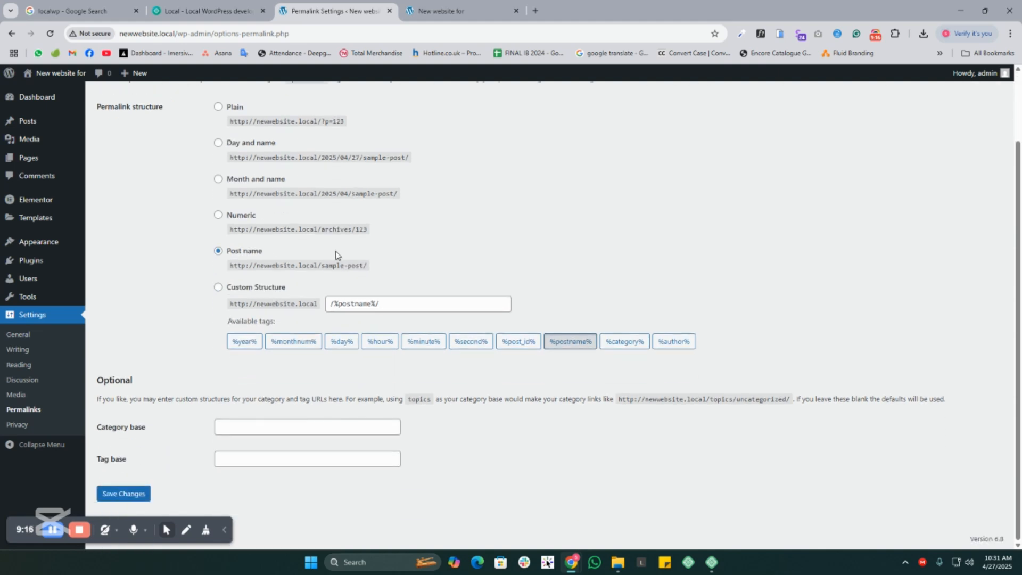
click(137, 494)
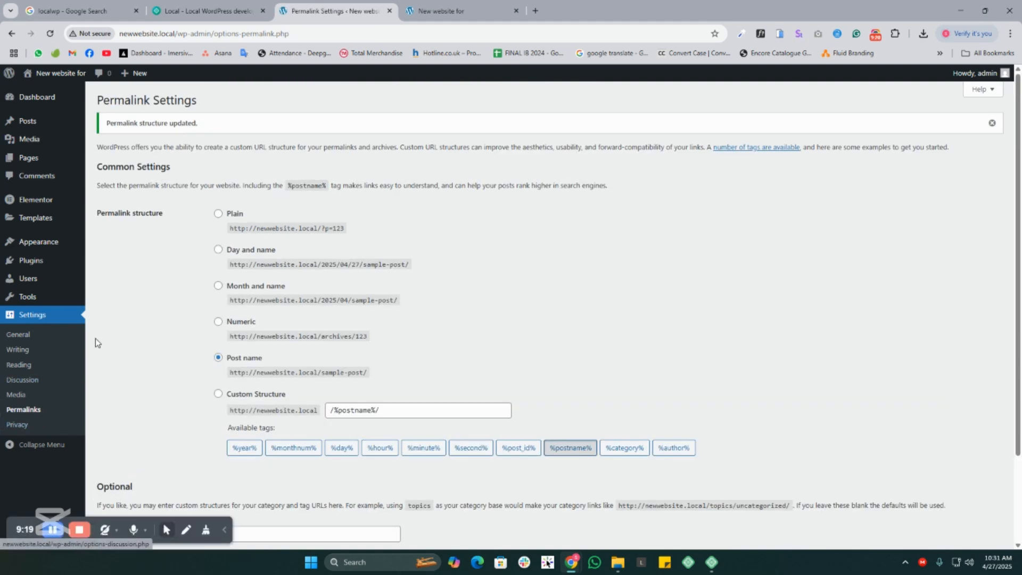
- Return to the Dashboard and collapse the Activity, Quick Draft and WordPress Events and News boxes
click(38, 99)
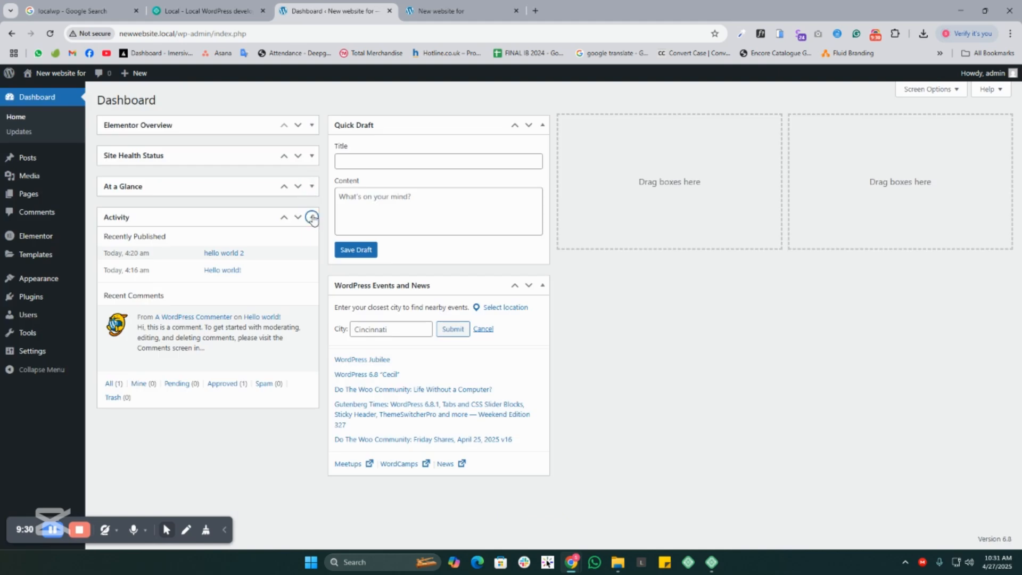
click(312, 218)
click(542, 125)
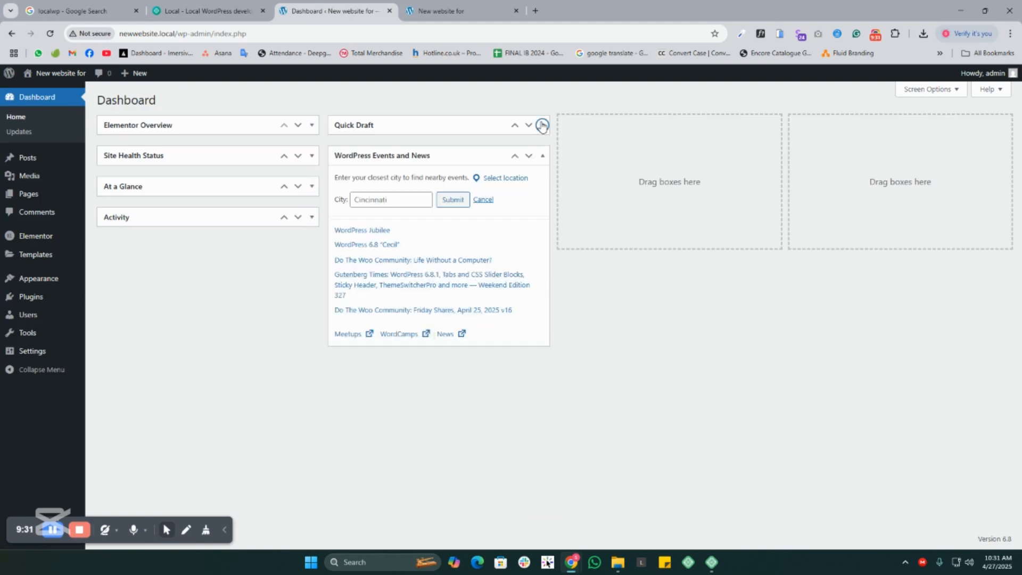
click(543, 156)
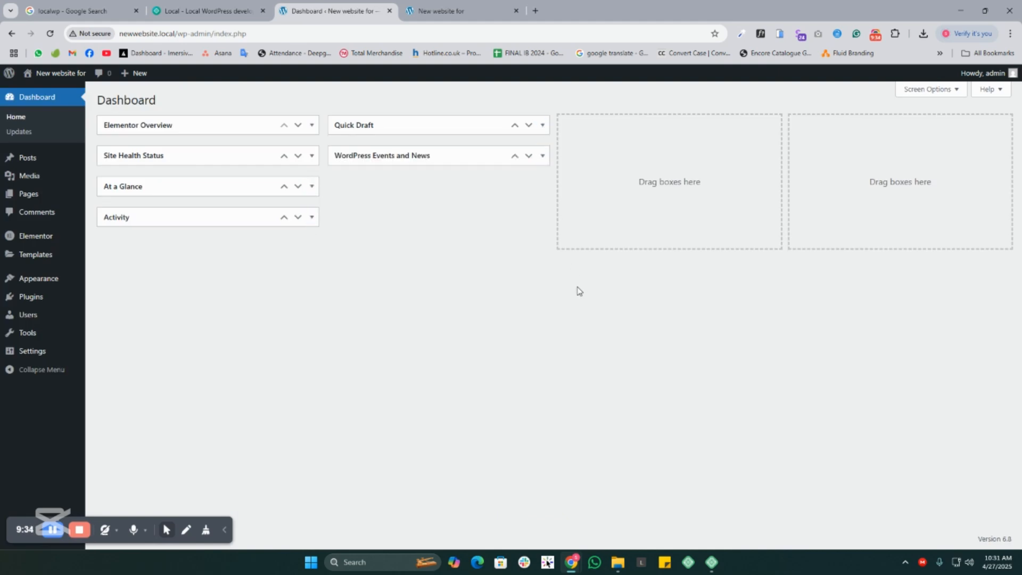